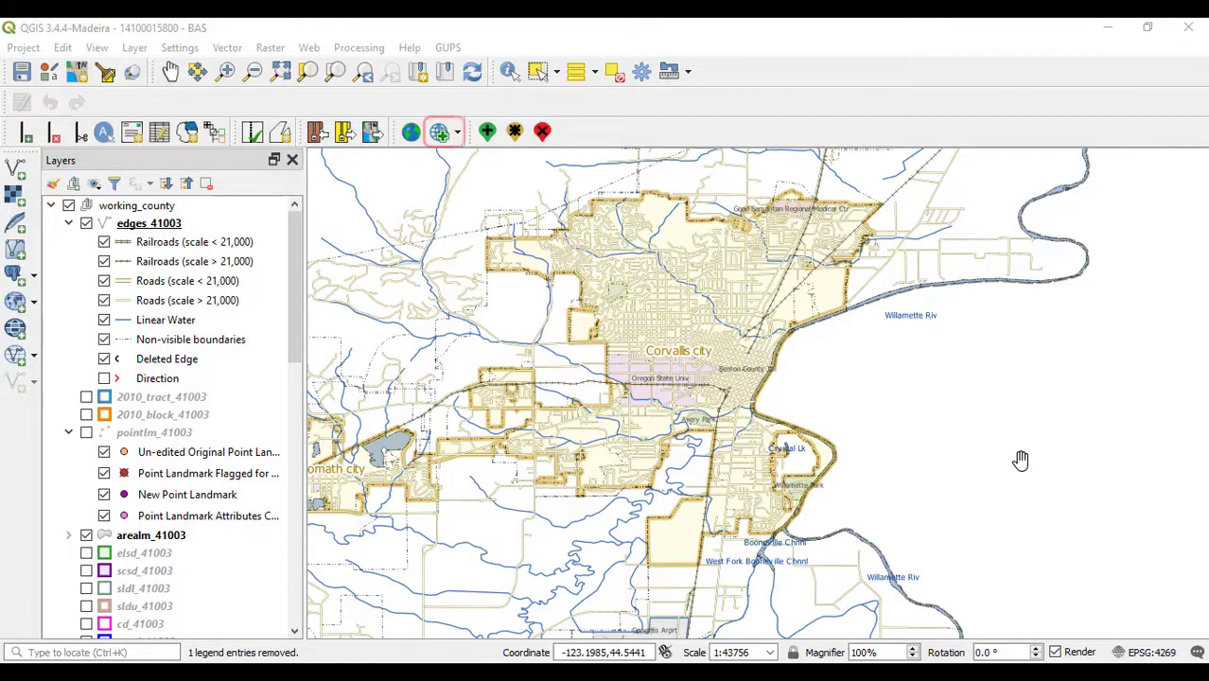
Step: Add satellite imagery, load Corvallis_citylimits.shp as a vector layer, and open its Symbology settings
left_click(440, 132)
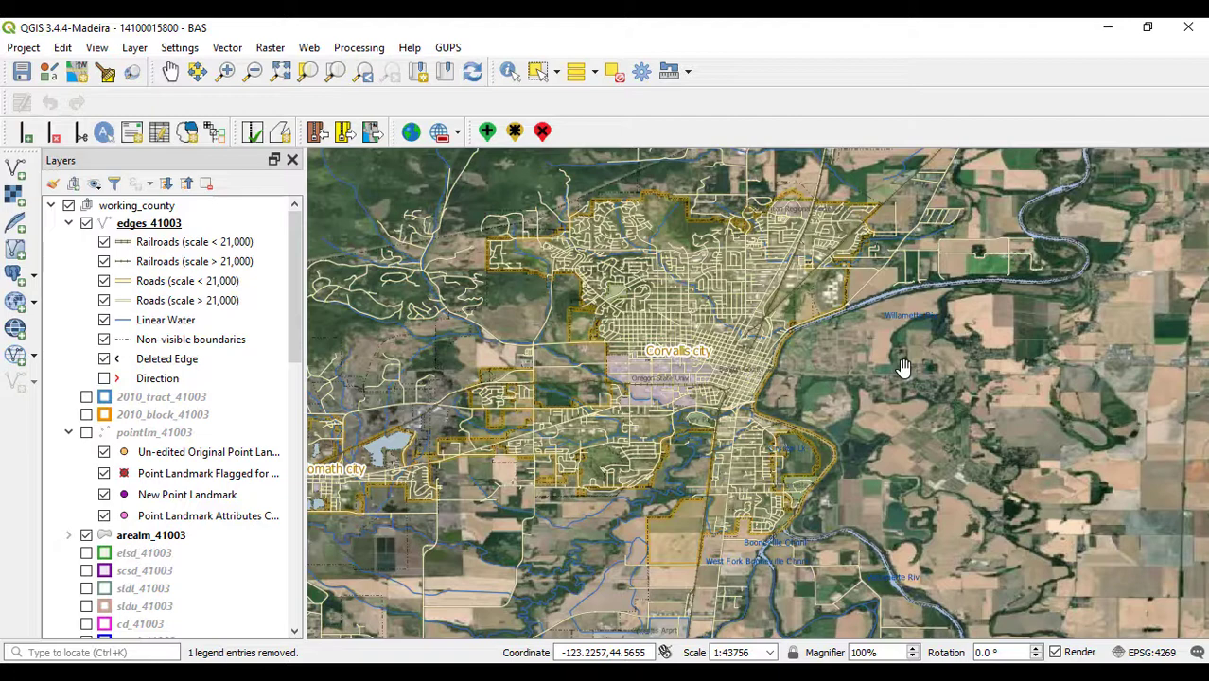
key("v")
left_click(17, 171)
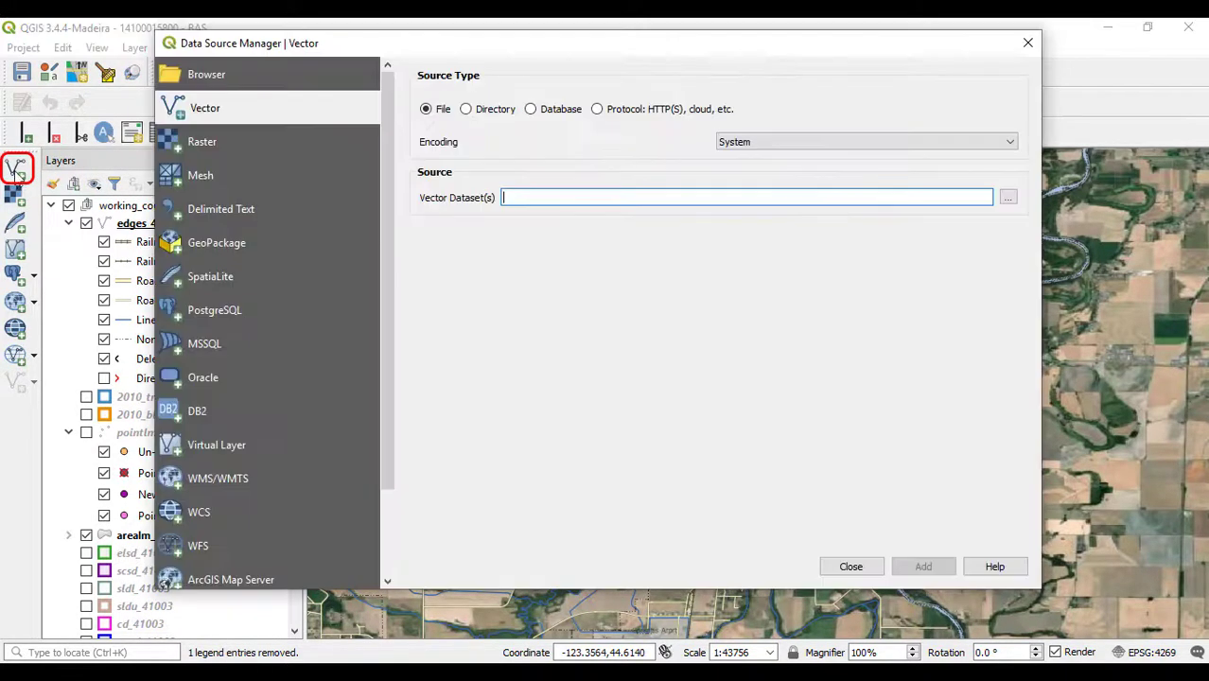
left_click(1007, 197)
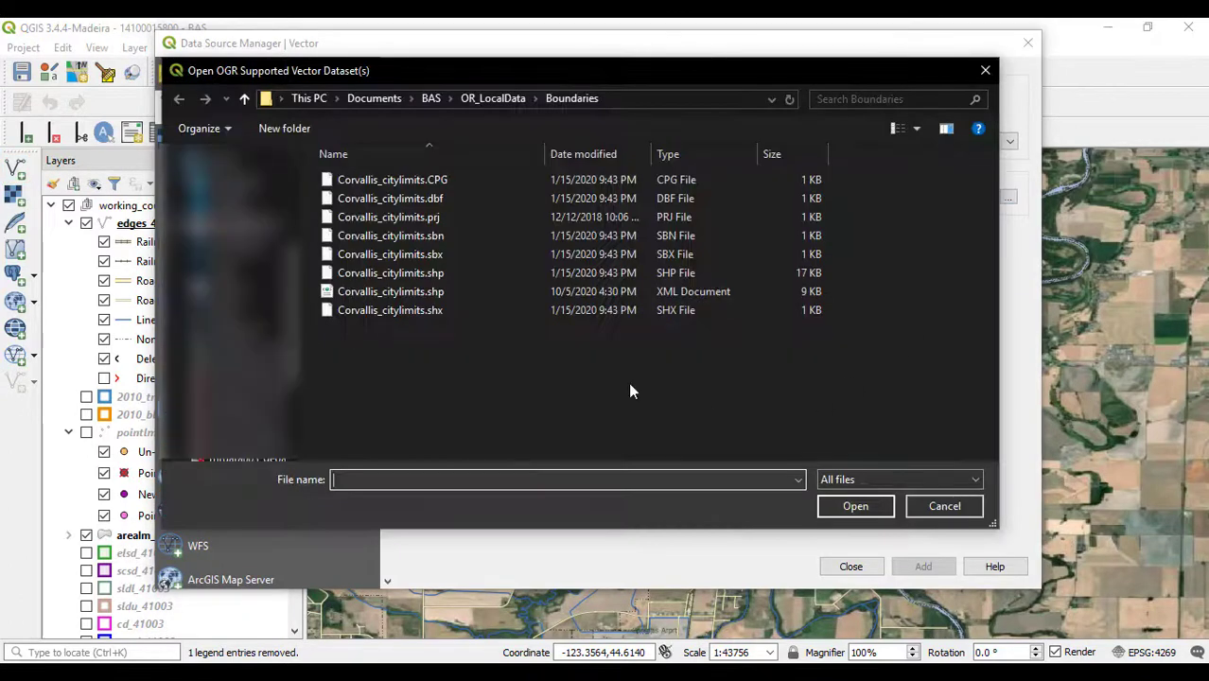
left_click(407, 272)
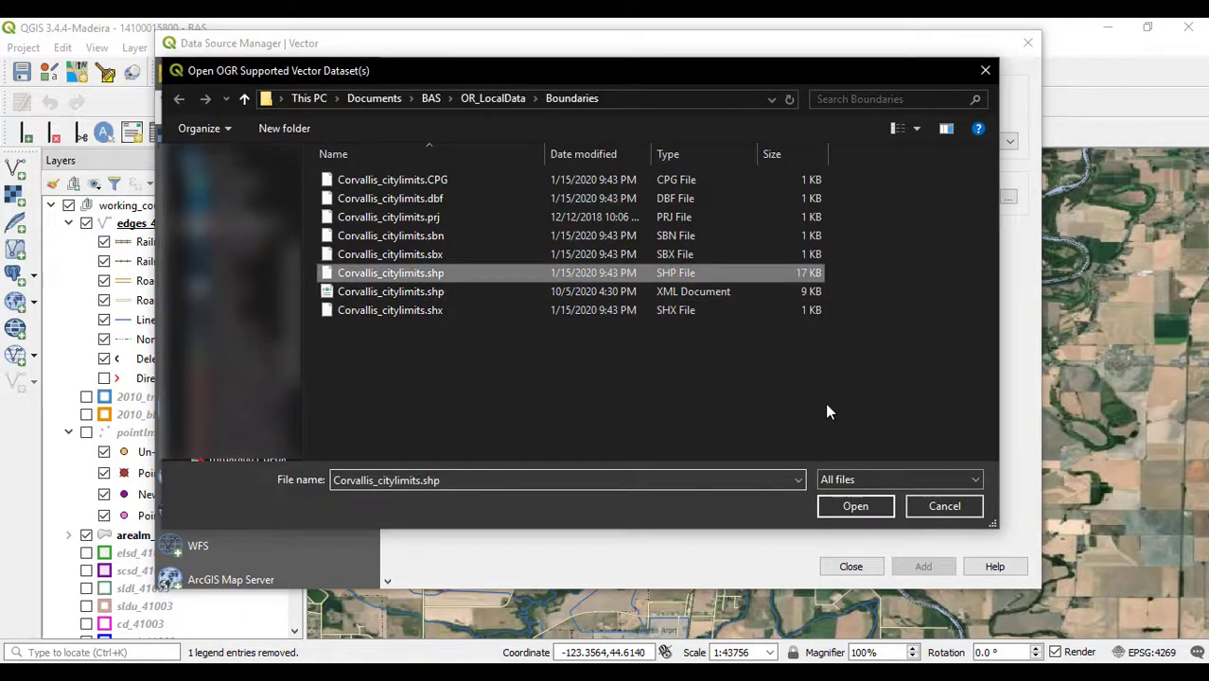
left_click(853, 507)
left_click(900, 566)
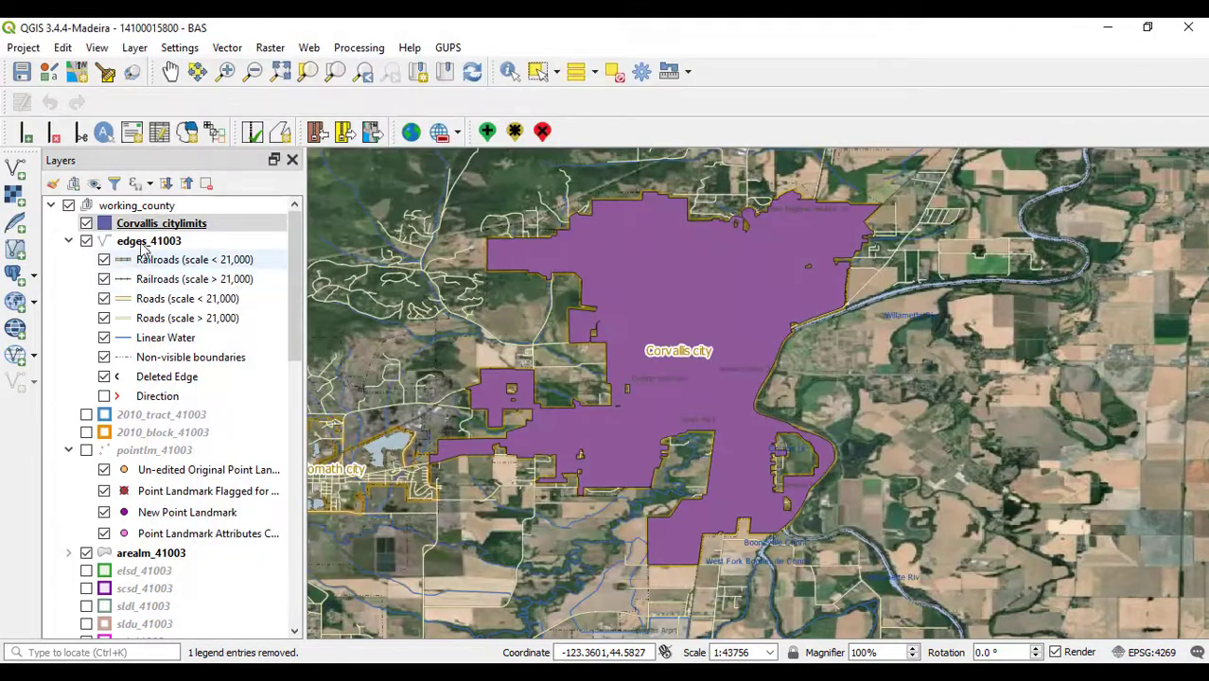
double_click(161, 224)
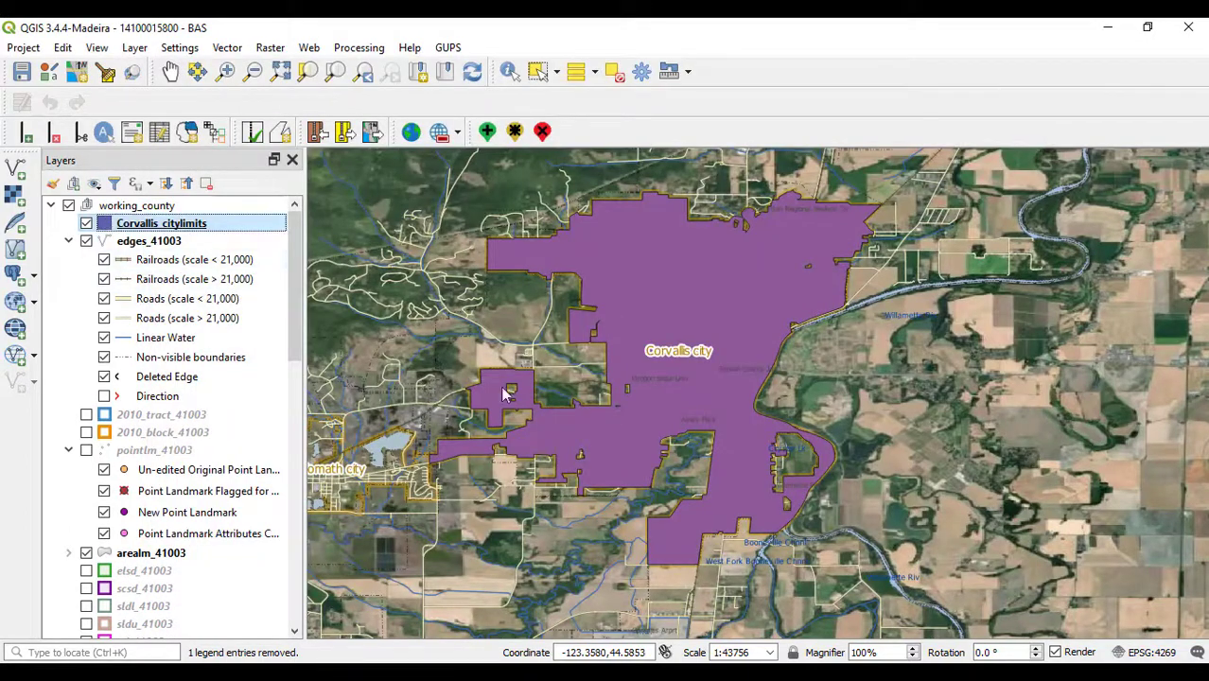
scroll(516, 509, "down", 3)
Step: Style Corvallis_citylimits with the 'outline red' favorite symbol and zoom in
left_click(500, 439)
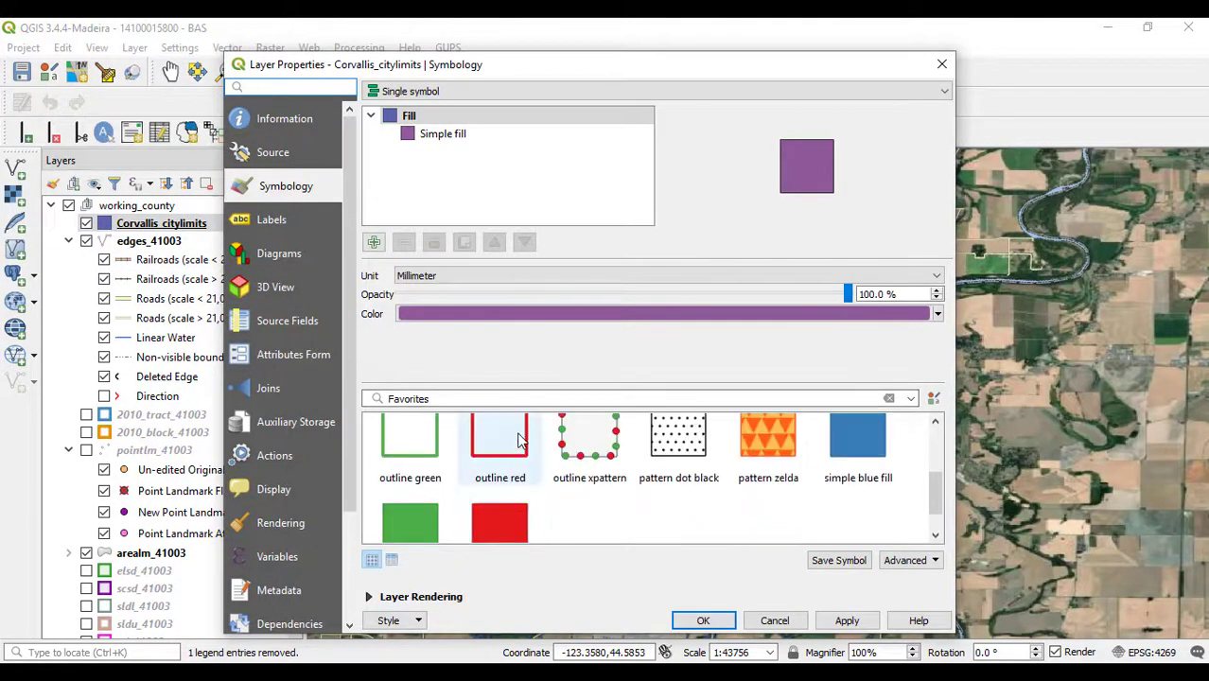
left_click(703, 621)
scroll(662, 460, "up", 3)
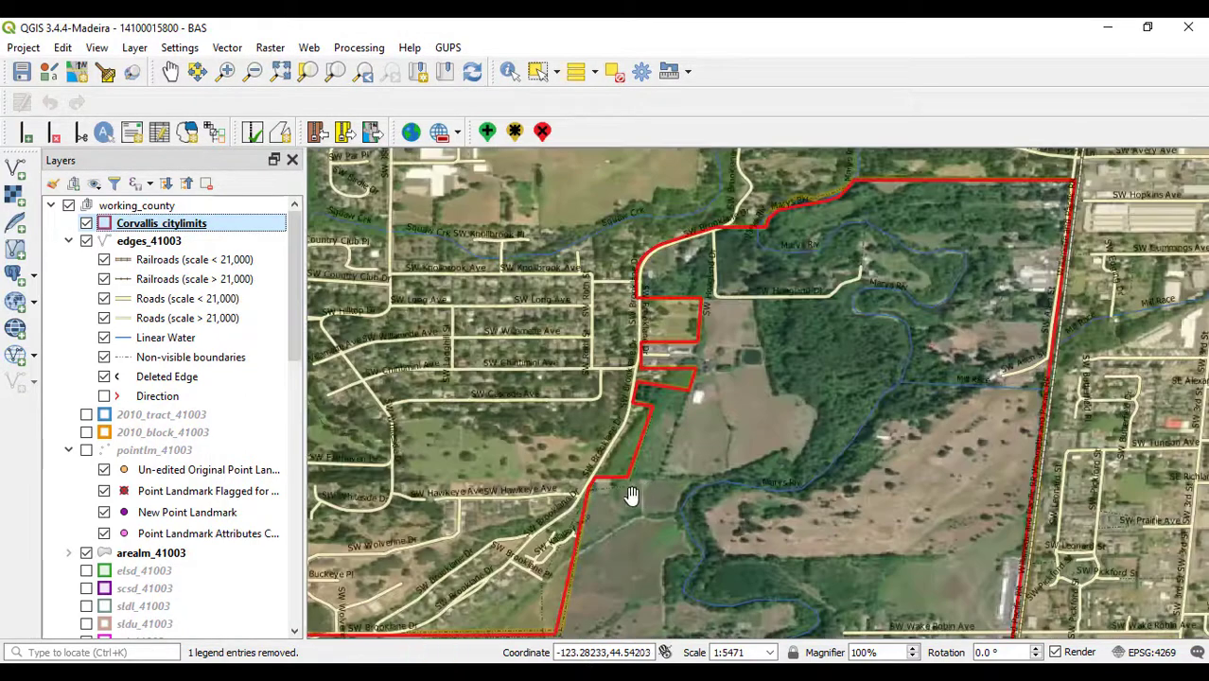
scroll(558, 563, "up", 1)
Step: Pan west along the red boundary to the parcels near SW 49th St and SW Nash Ave
left_click_drag(555, 584, 594, 370)
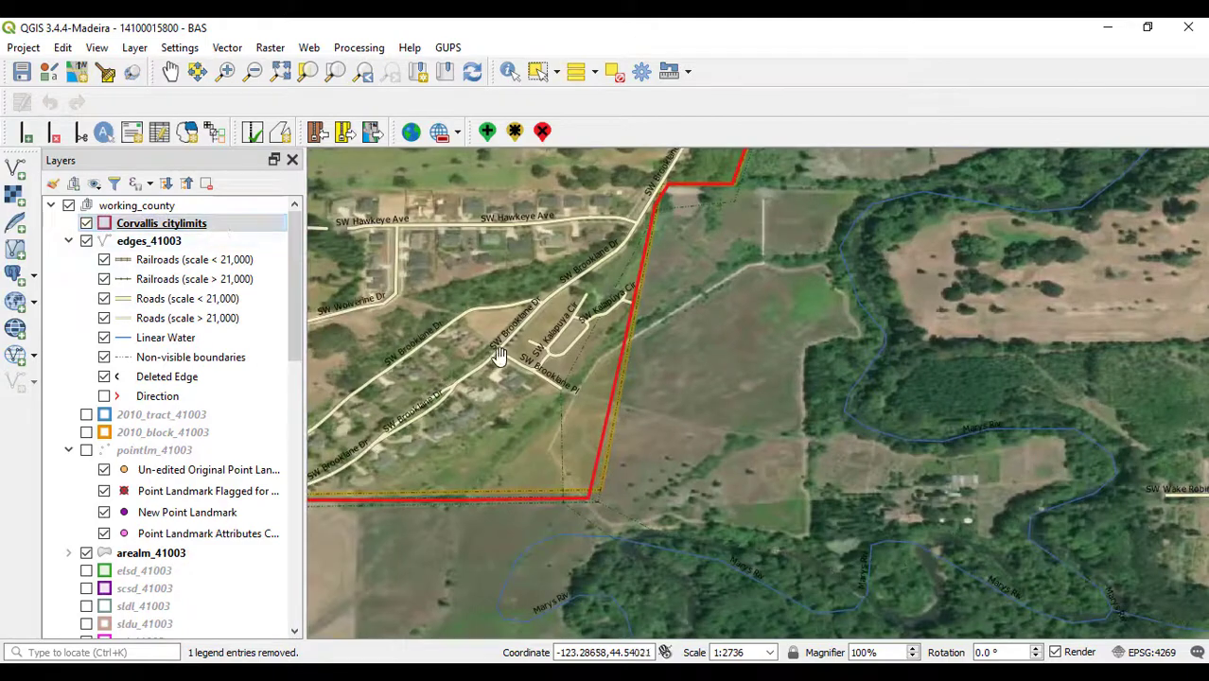
left_click_drag(498, 361, 768, 354)
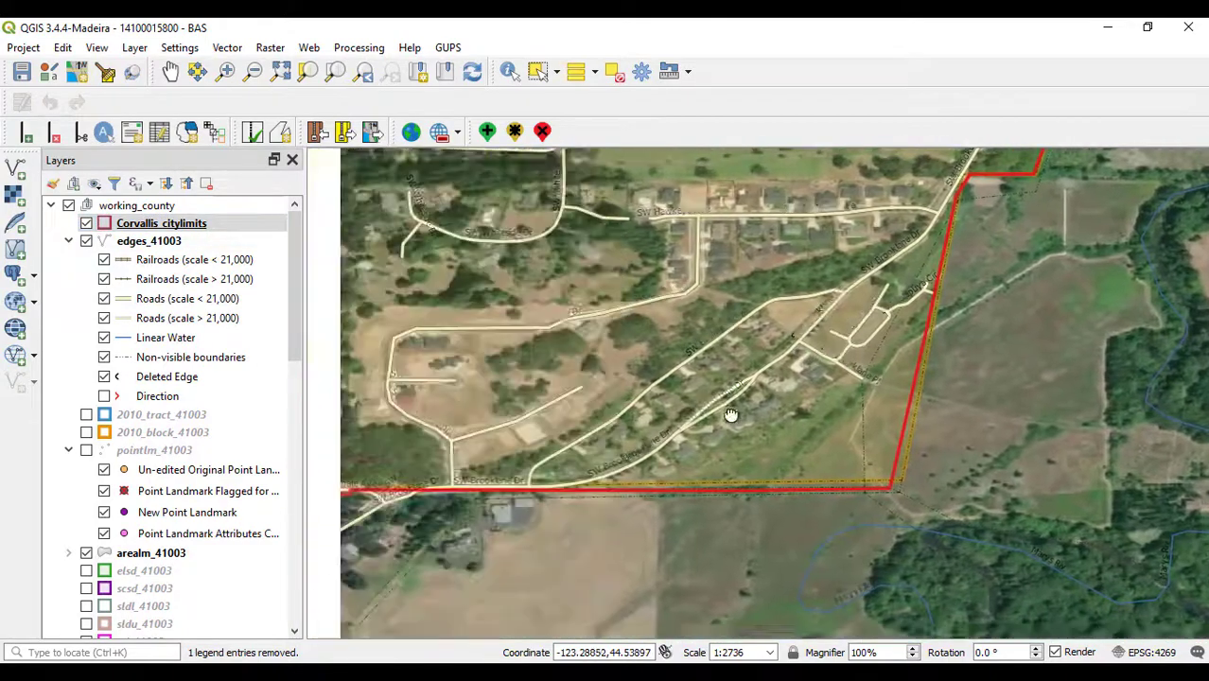
left_click_drag(312, 489, 697, 473)
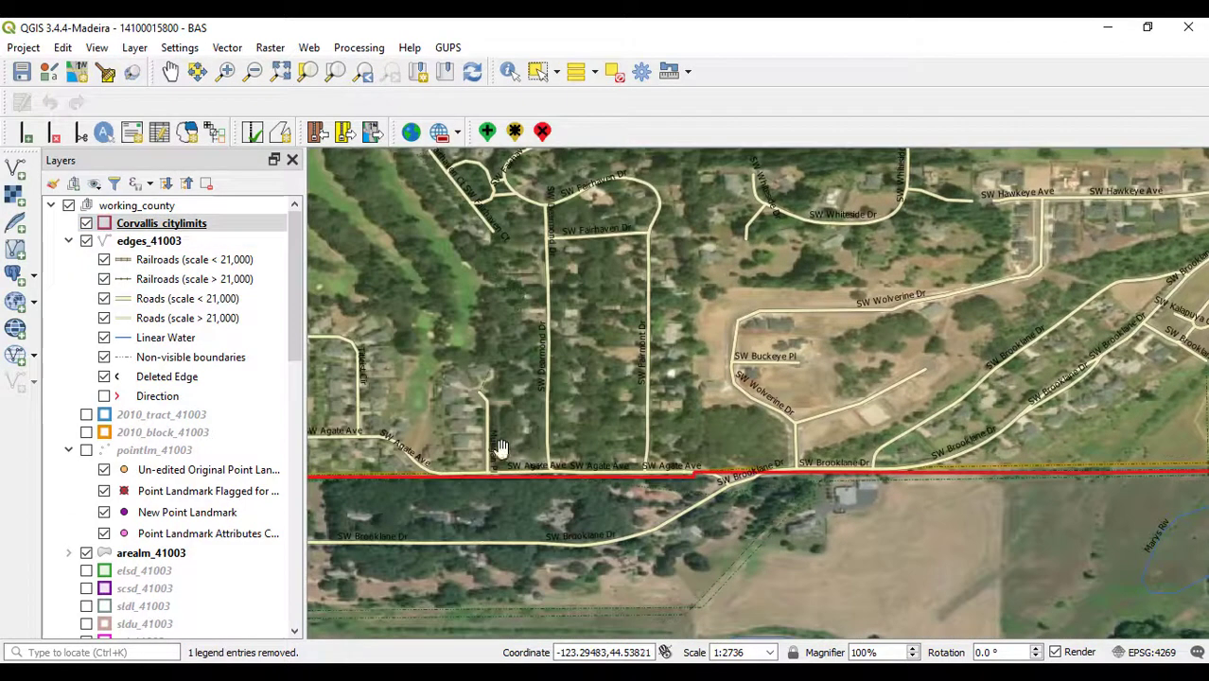
left_click_drag(501, 447, 878, 438)
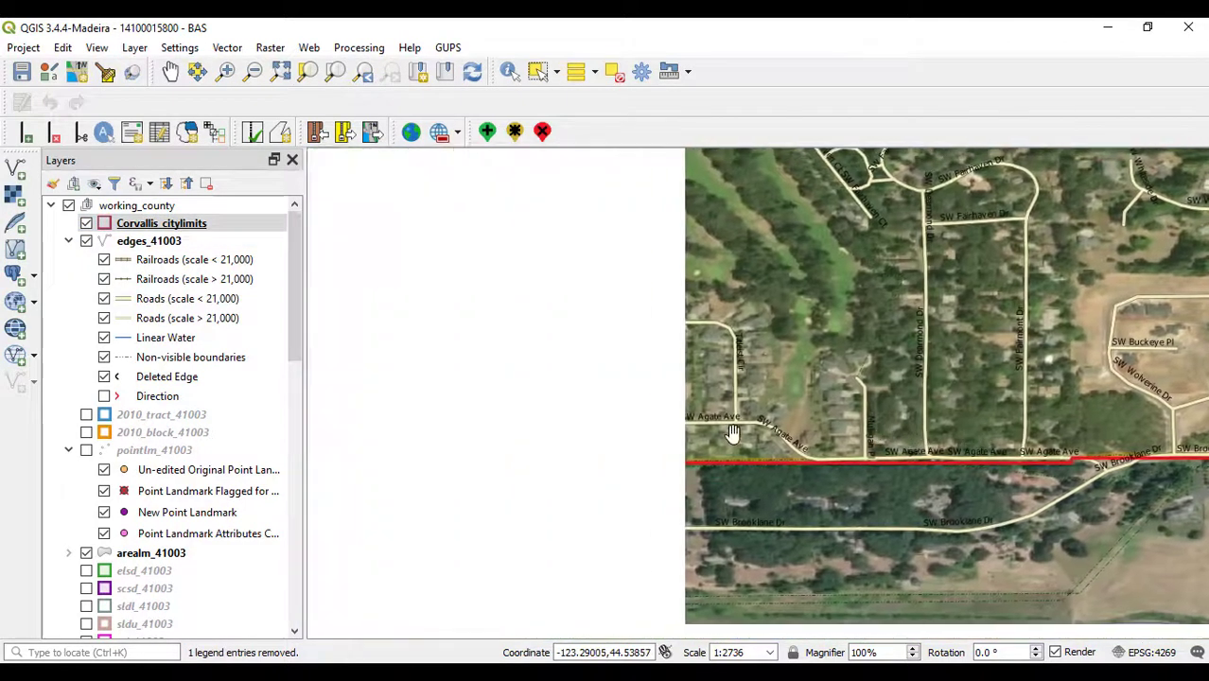
left_click_drag(579, 431, 686, 435)
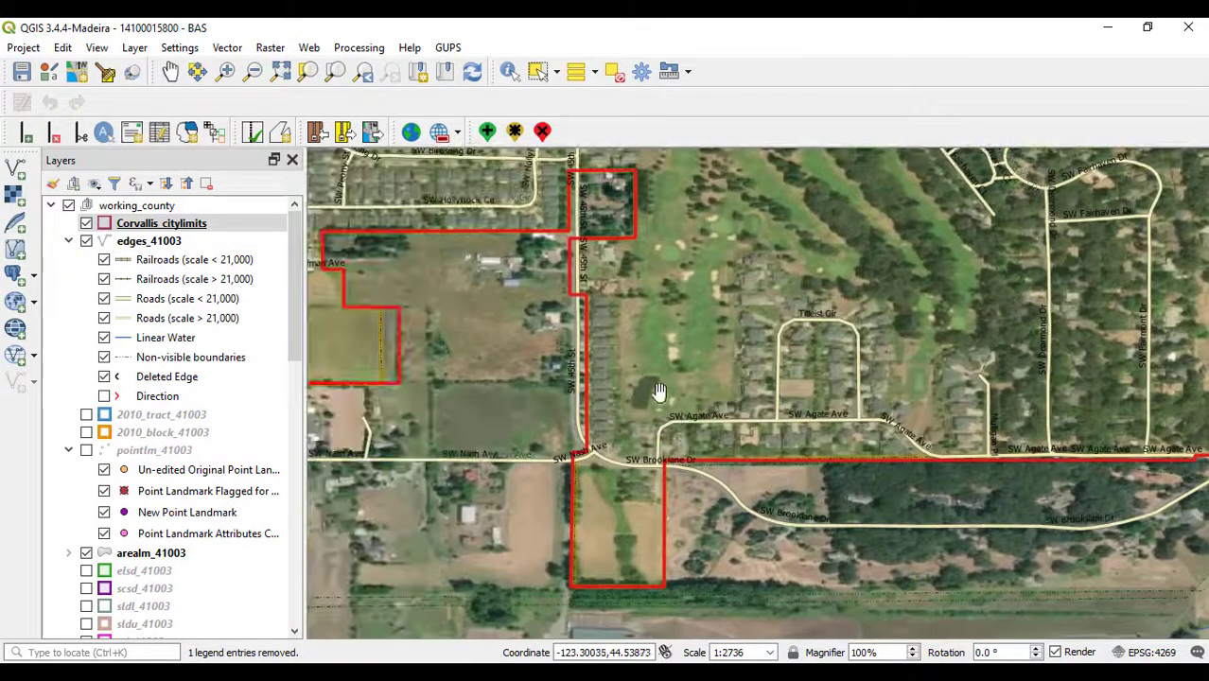
left_click_drag(660, 394, 825, 403)
left_click_drag(744, 392, 799, 383)
scroll(784, 397, "up", 1)
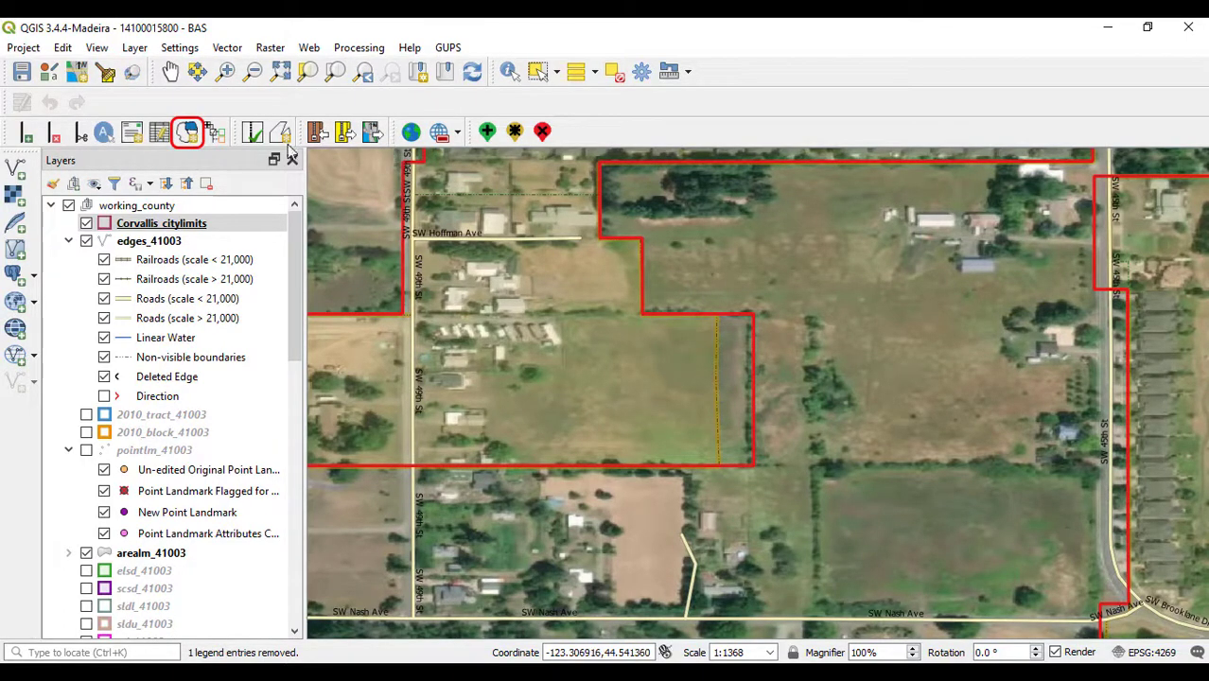
Step: Open GUPS Modify Area Feature with Geography set to Place and 41-15800-Corvallis city chosen
left_click(197, 136)
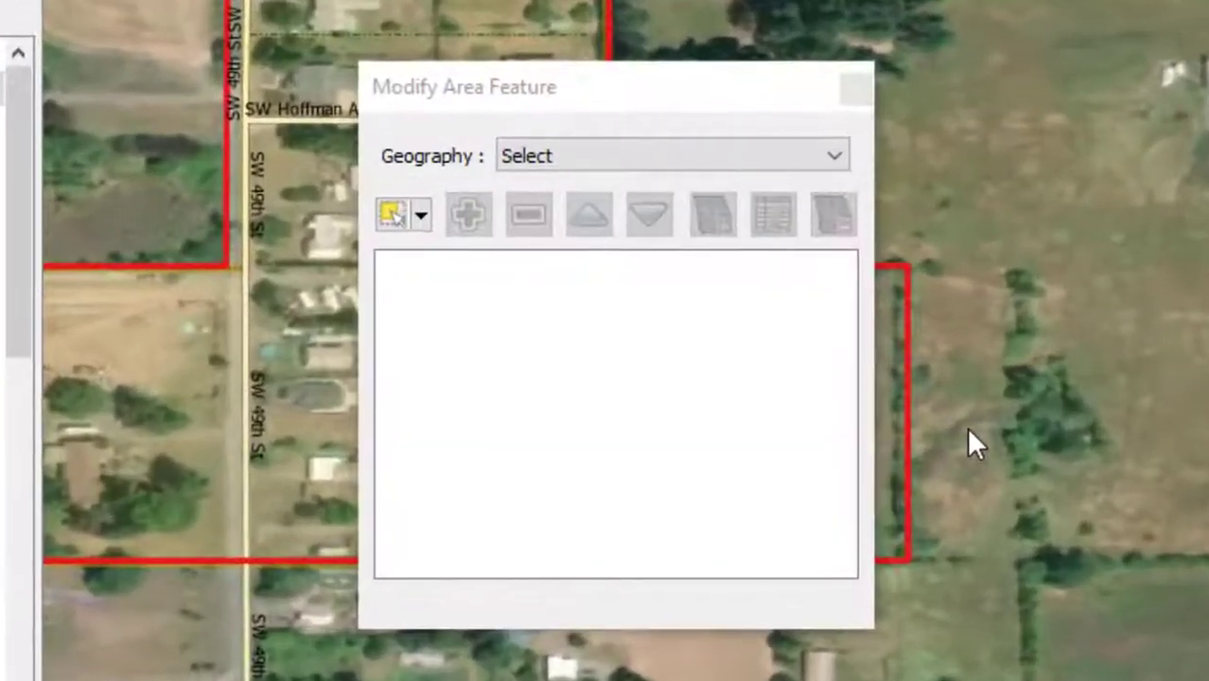
left_click(837, 154)
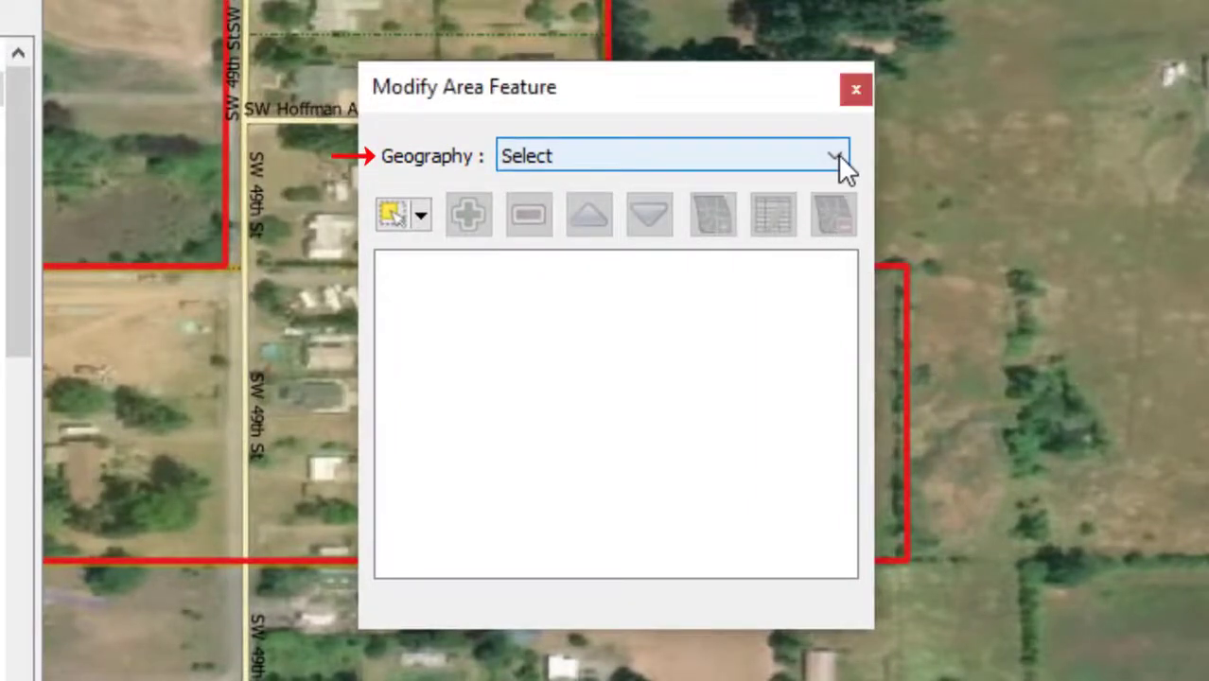
left_click(685, 296)
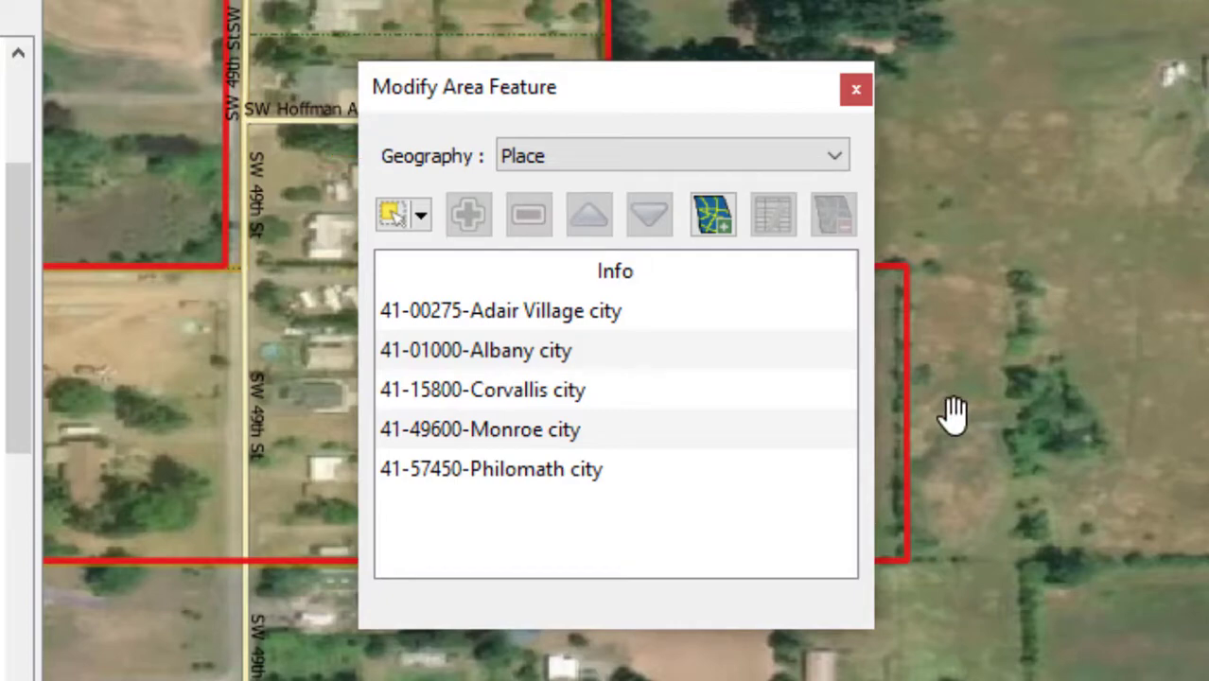
left_click(595, 399)
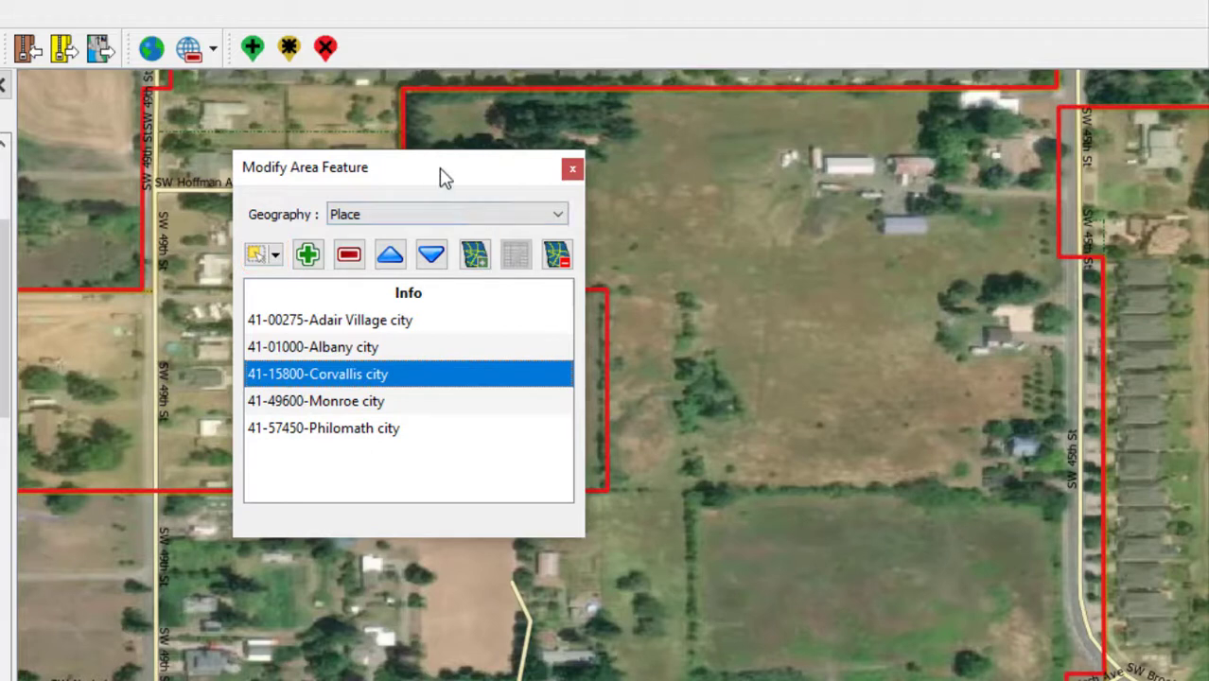
Step: Select the large area face east of SW 49th St and the narrow strip beside the boundary
left_click_drag(442, 174, 223, 174)
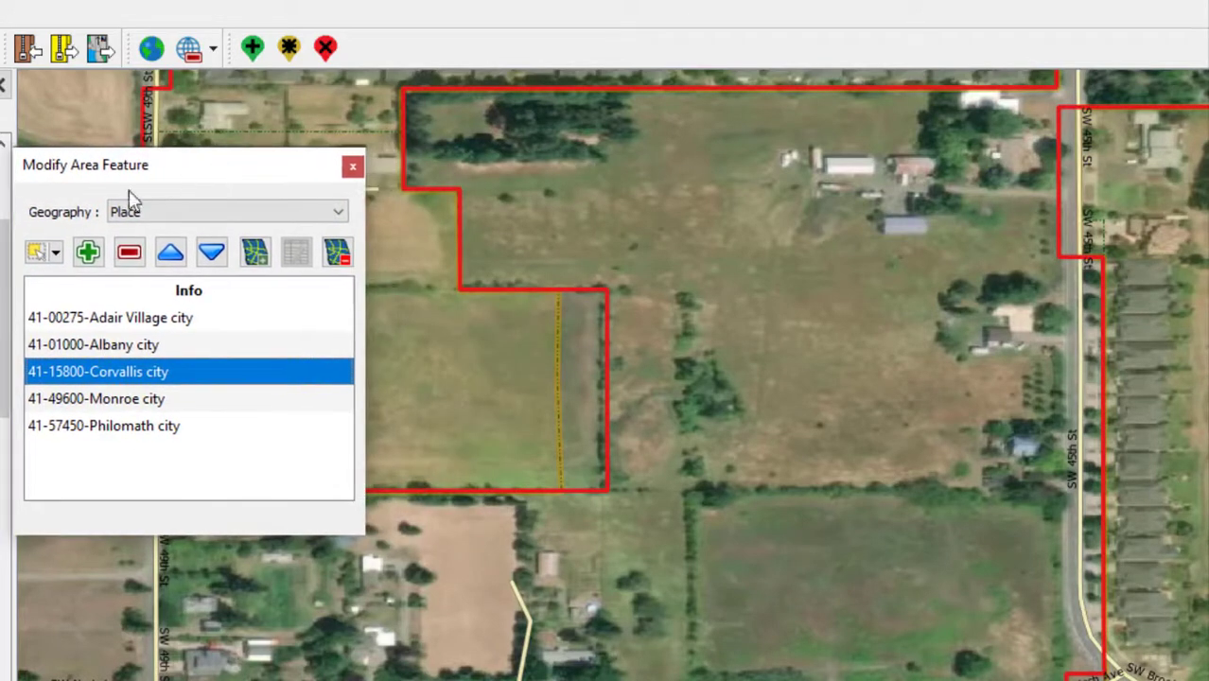
left_click(41, 263)
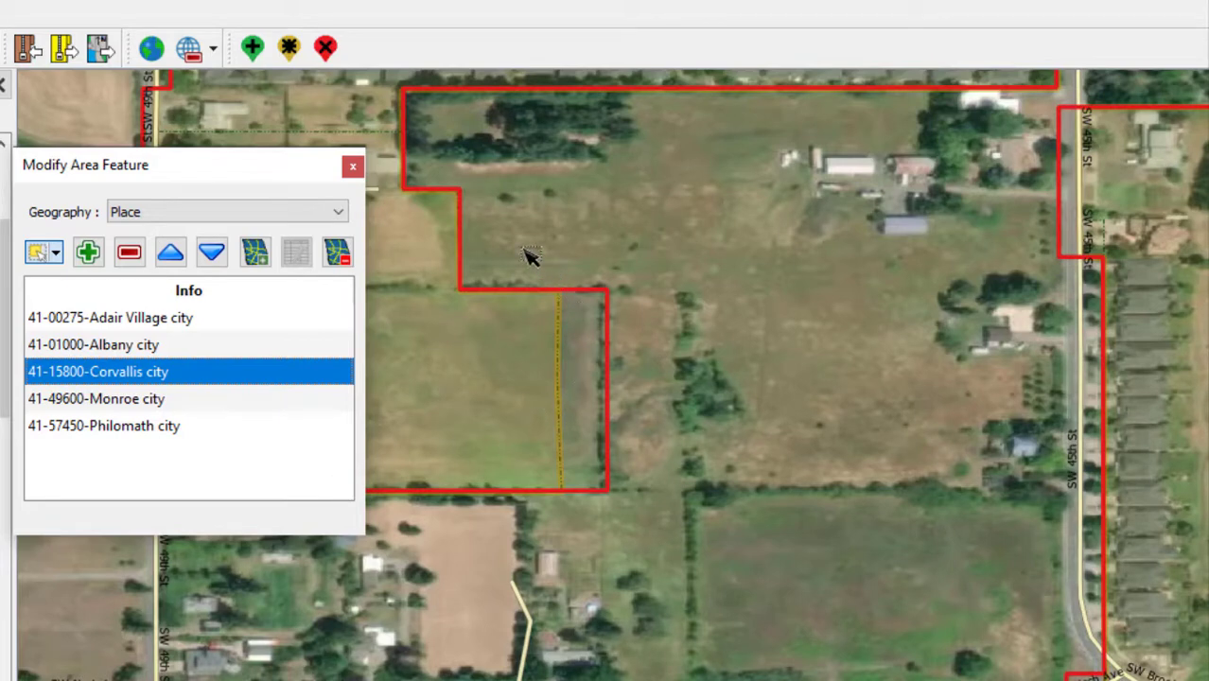
left_click_drag(523, 254, 792, 527)
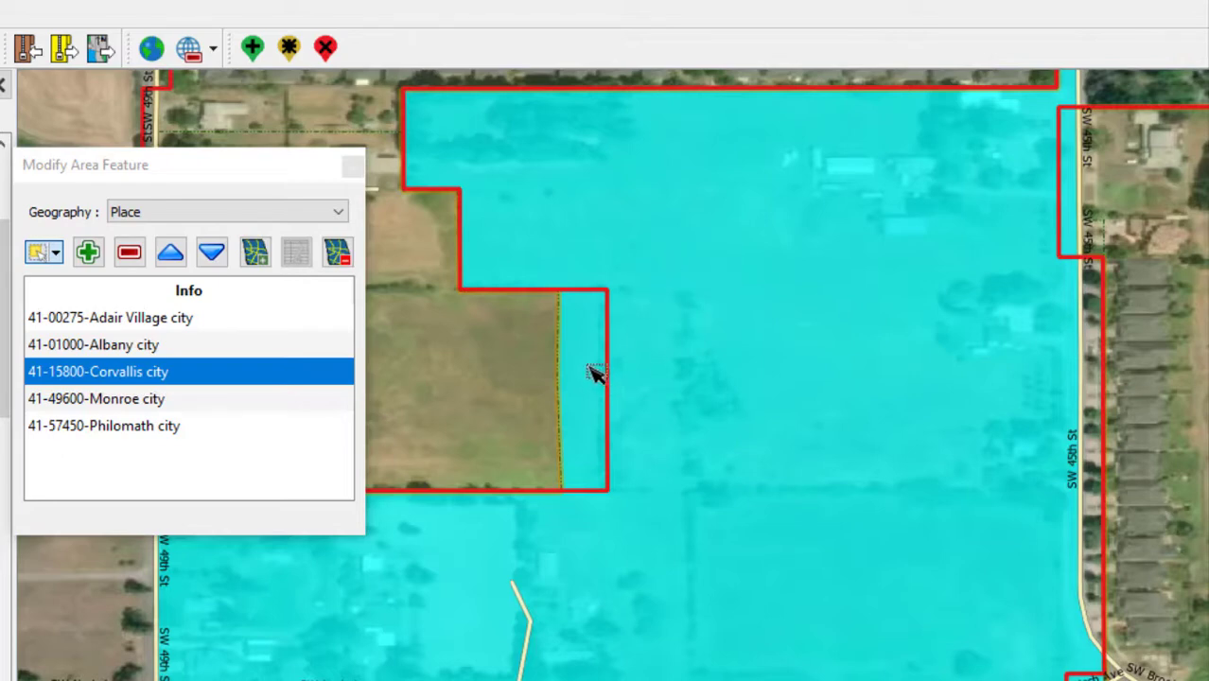
left_click_drag(578, 348, 611, 424)
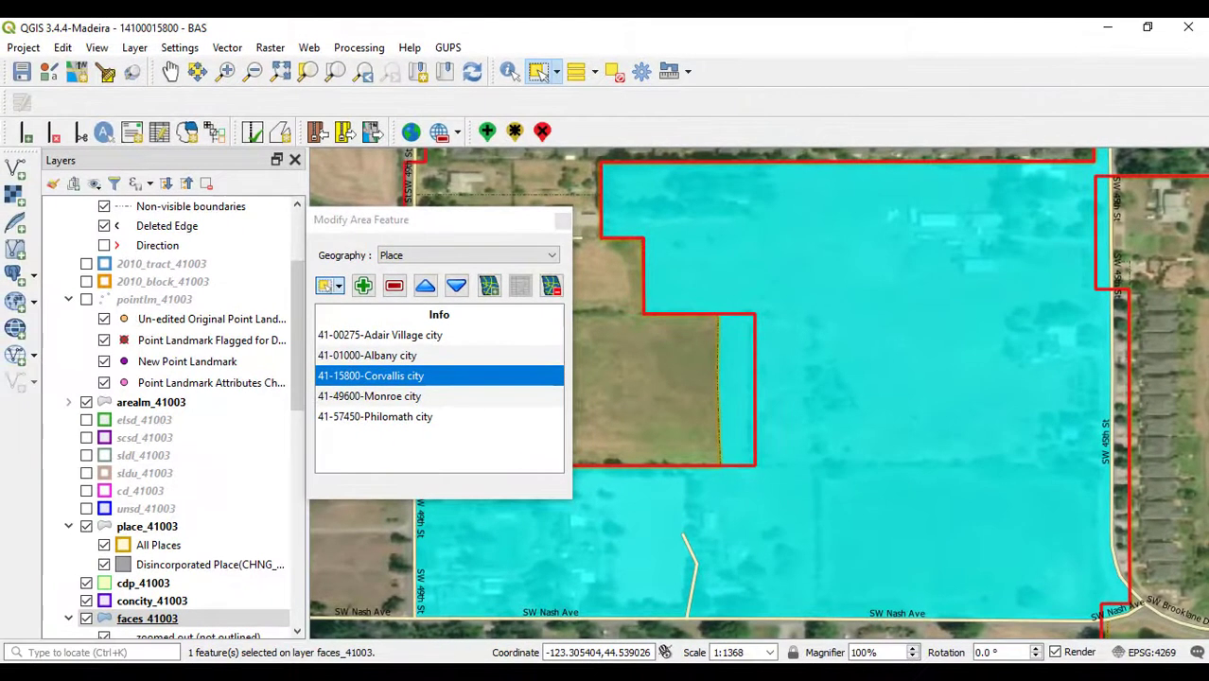
Step: Close the area feature window and draw a new line ending at the parcel corner
left_click(562, 220)
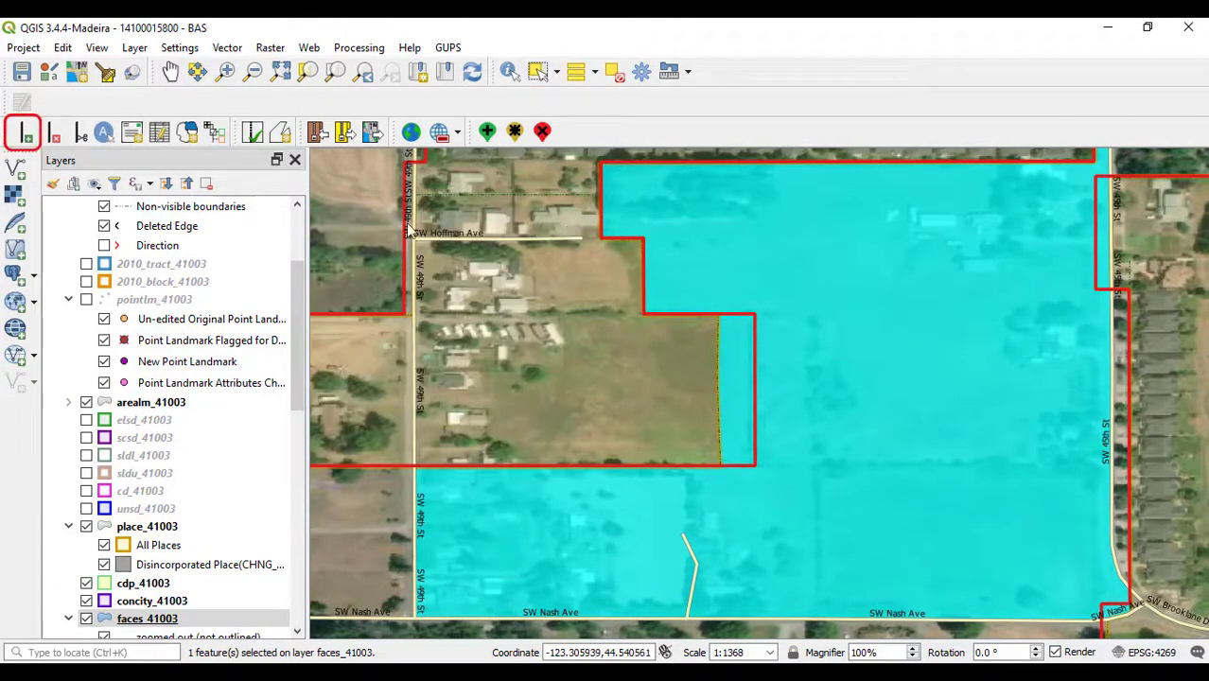
left_click(23, 131)
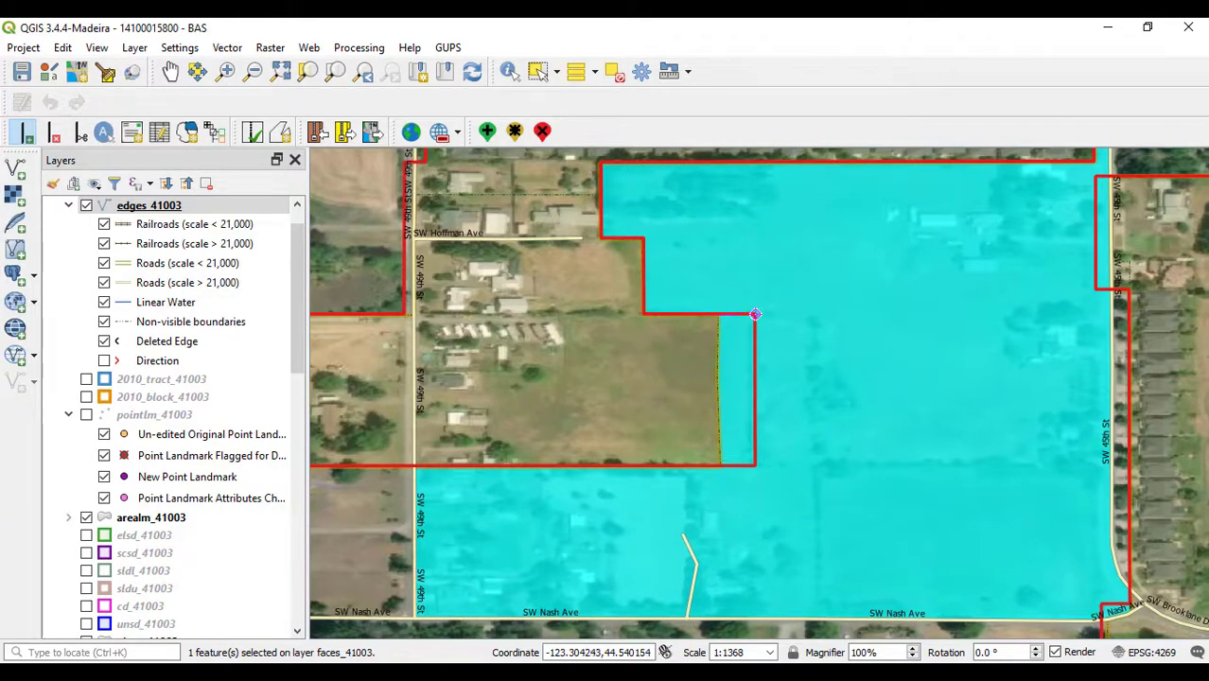
left_click(719, 466)
right_click(720, 466)
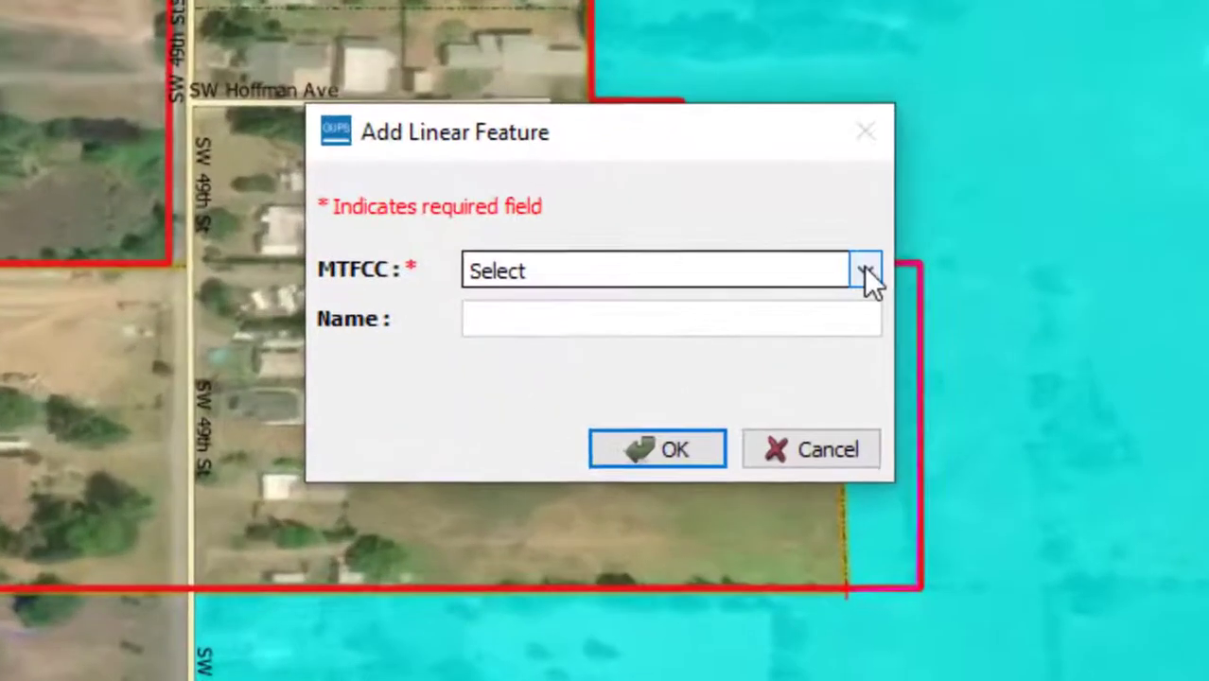
Step: Classify the new line as MTFCC P0001 - Nonvisible Legal/Statistical Boundary and add it
left_click(864, 267)
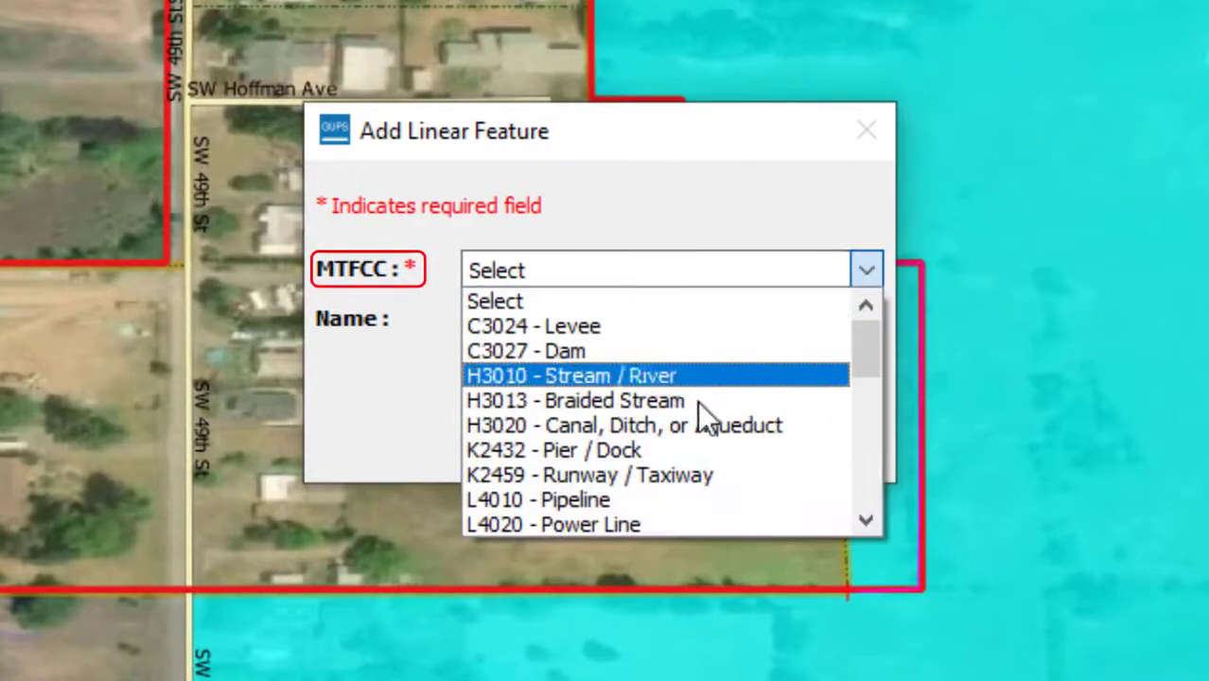
scroll(664, 444, "down", 5)
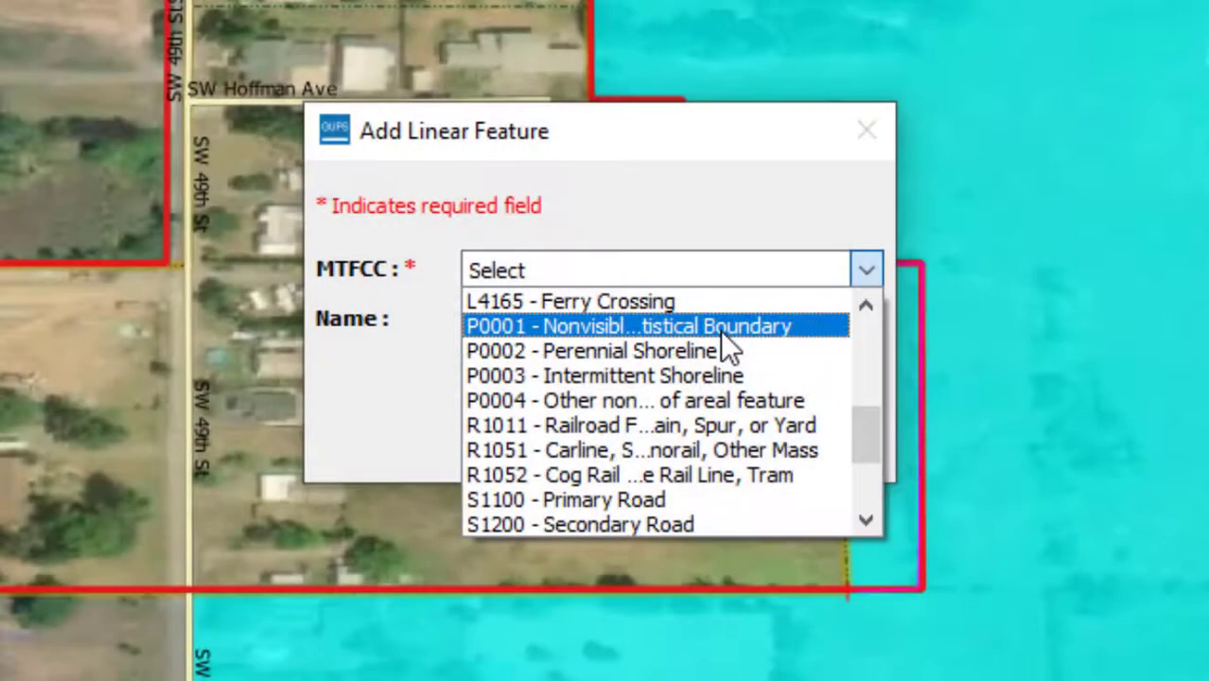
left_click(719, 328)
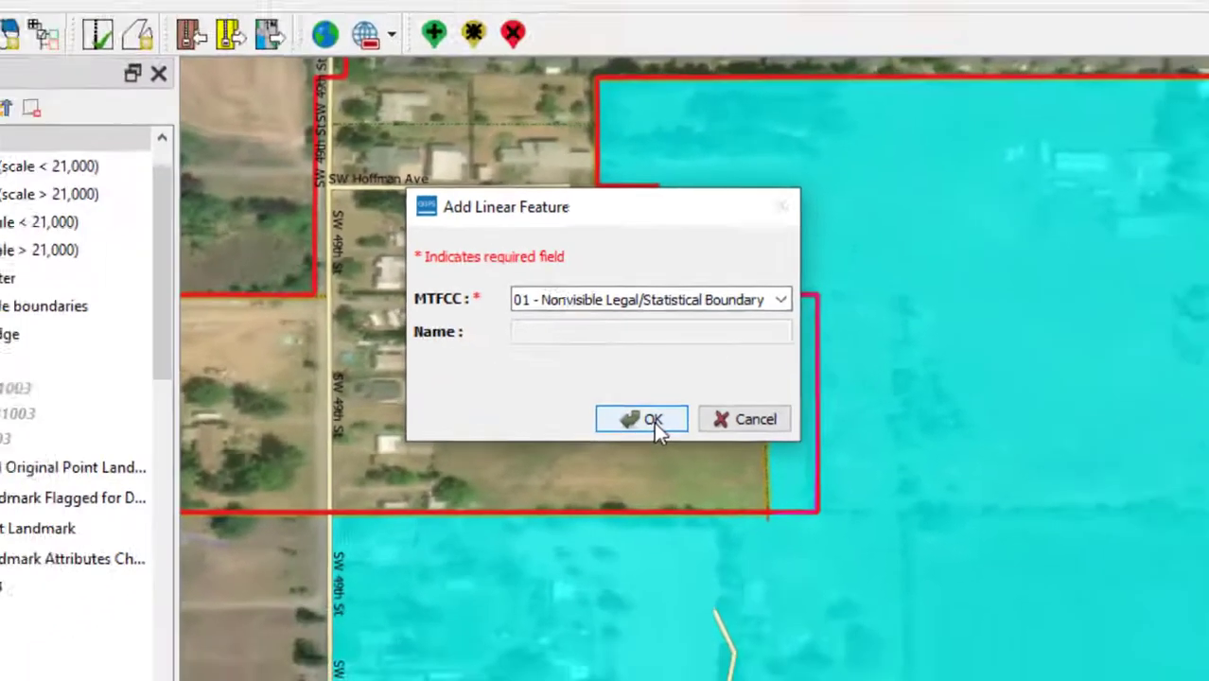
left_click(660, 449)
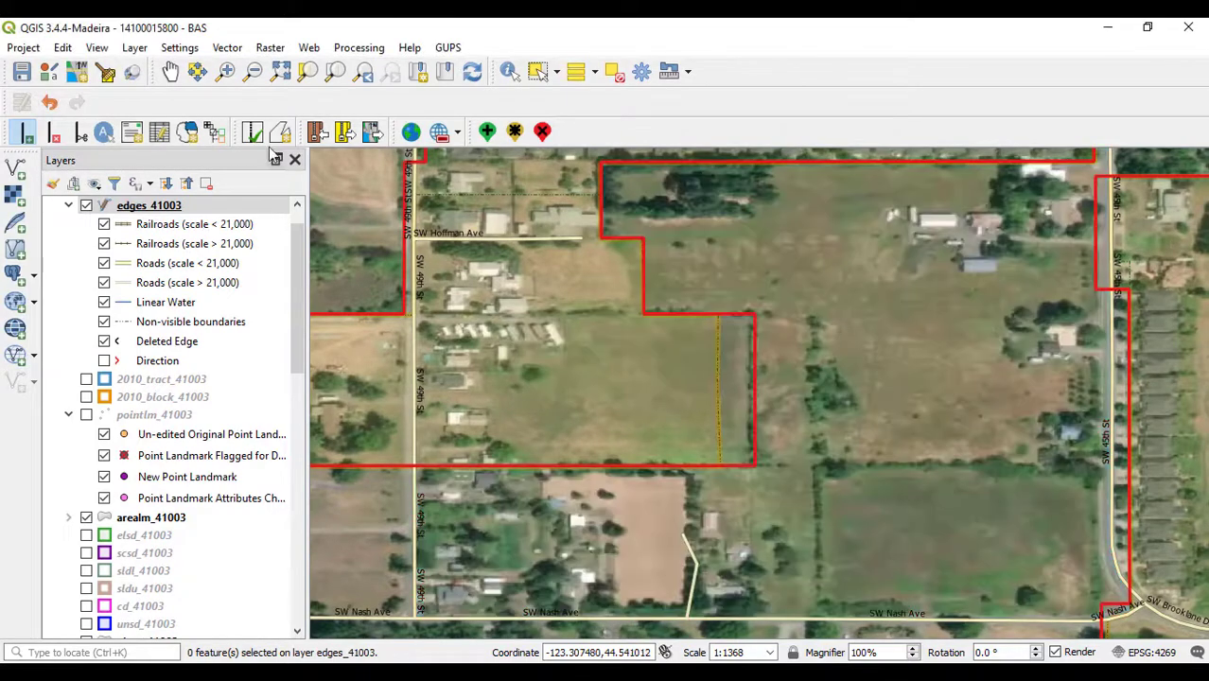
left_click(187, 131)
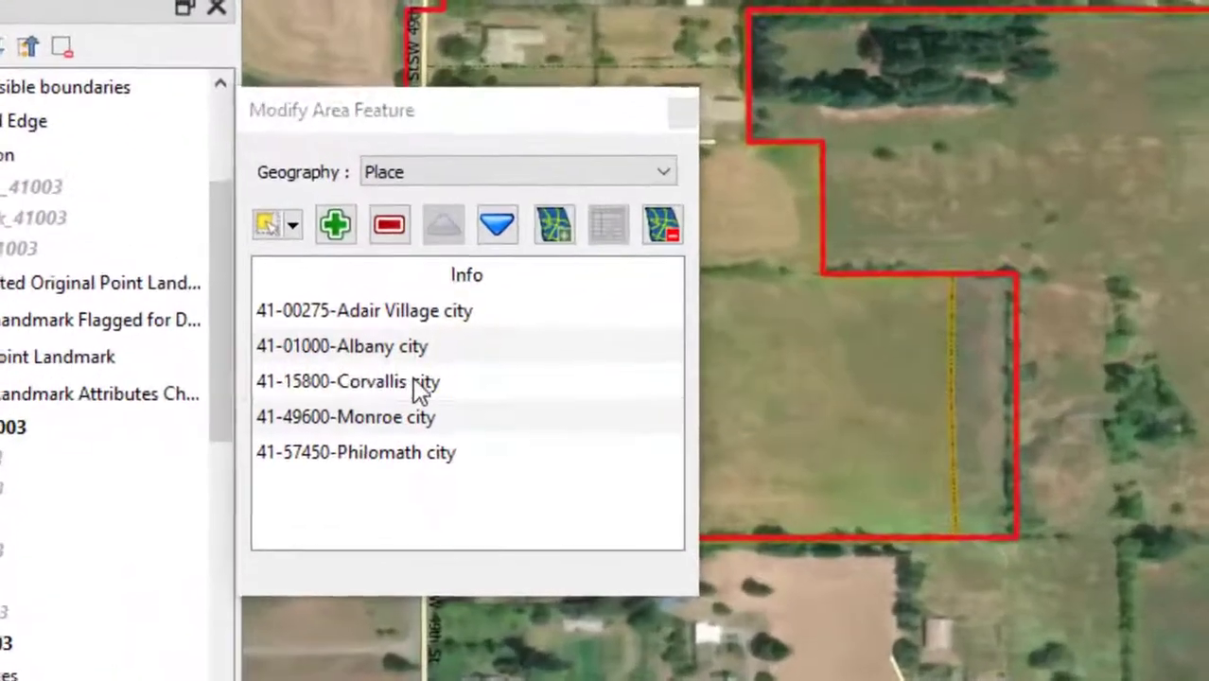
Step: Select the narrow strip and add it to Corvallis city as a Legal Change
left_click(409, 373)
left_click(272, 225)
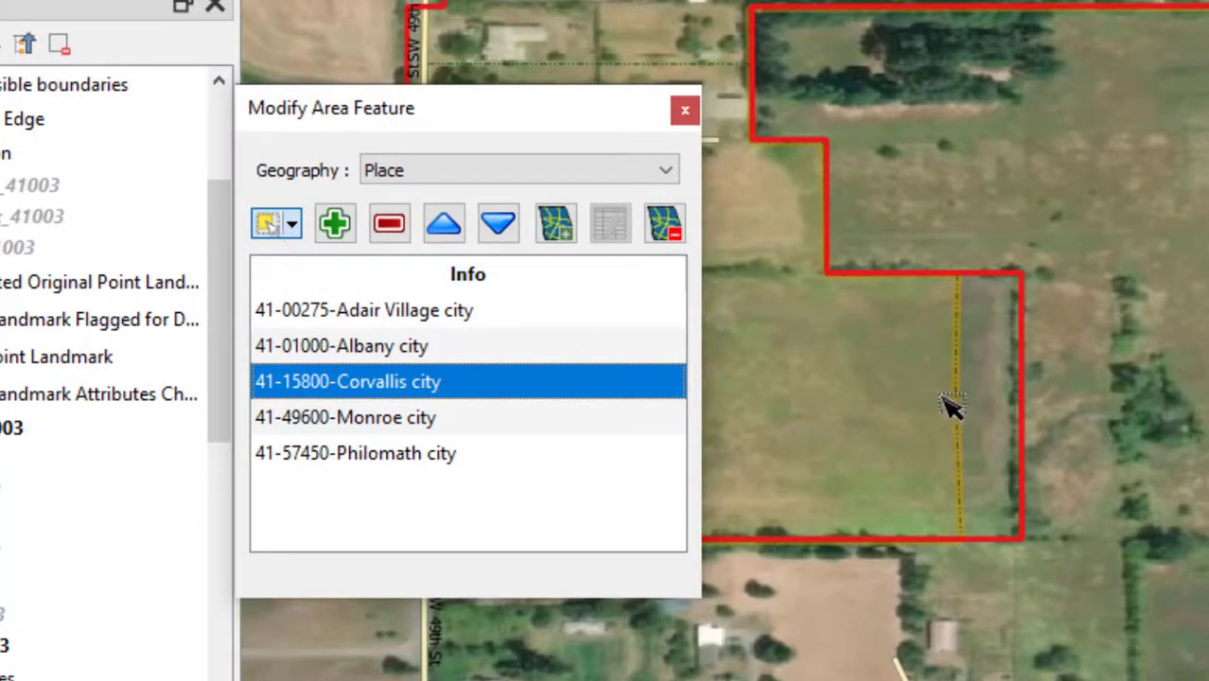
left_click(983, 400)
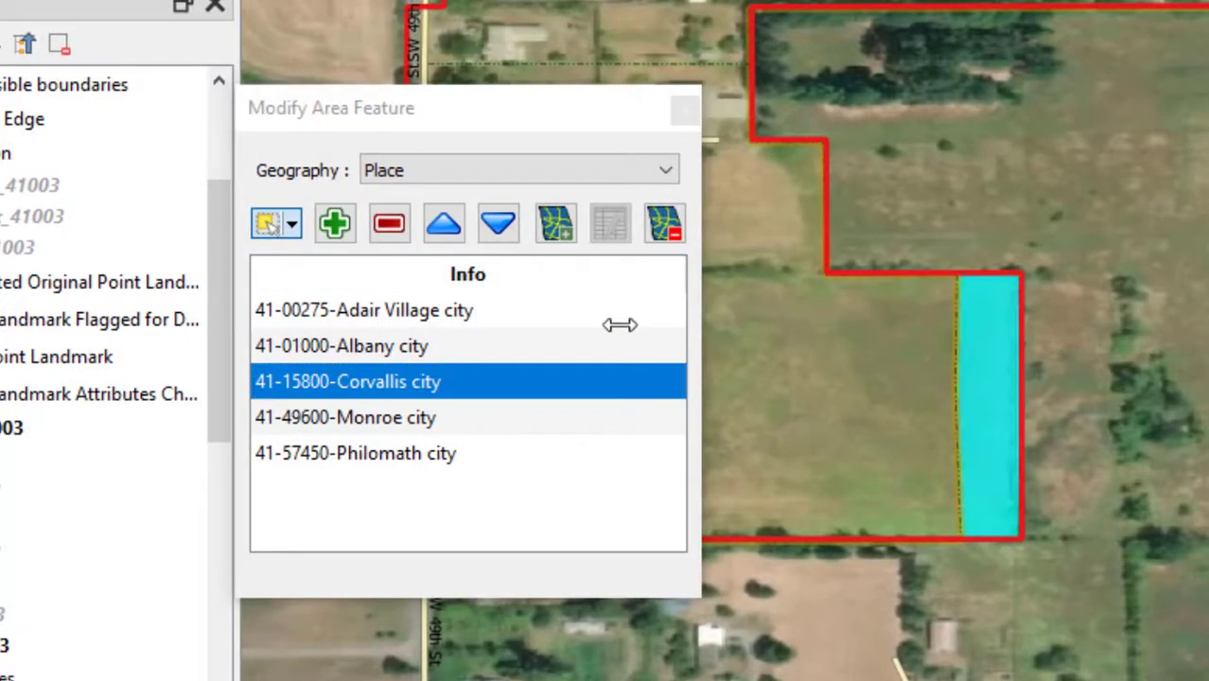
left_click(337, 227)
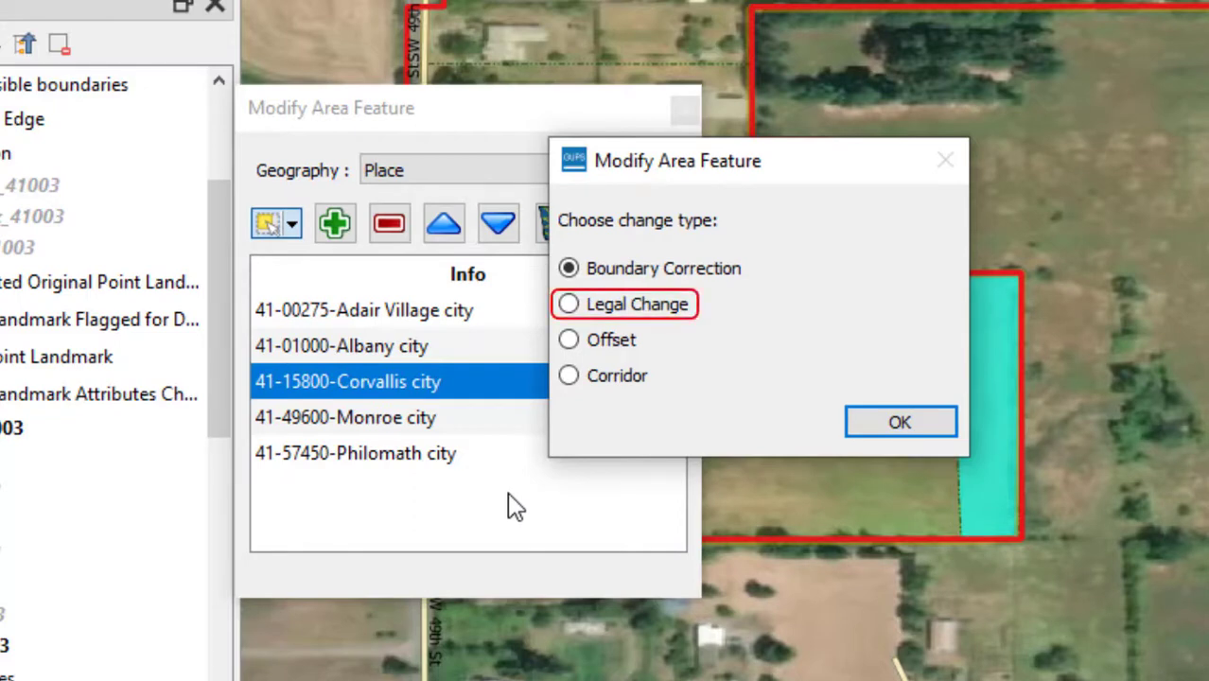
left_click(634, 305)
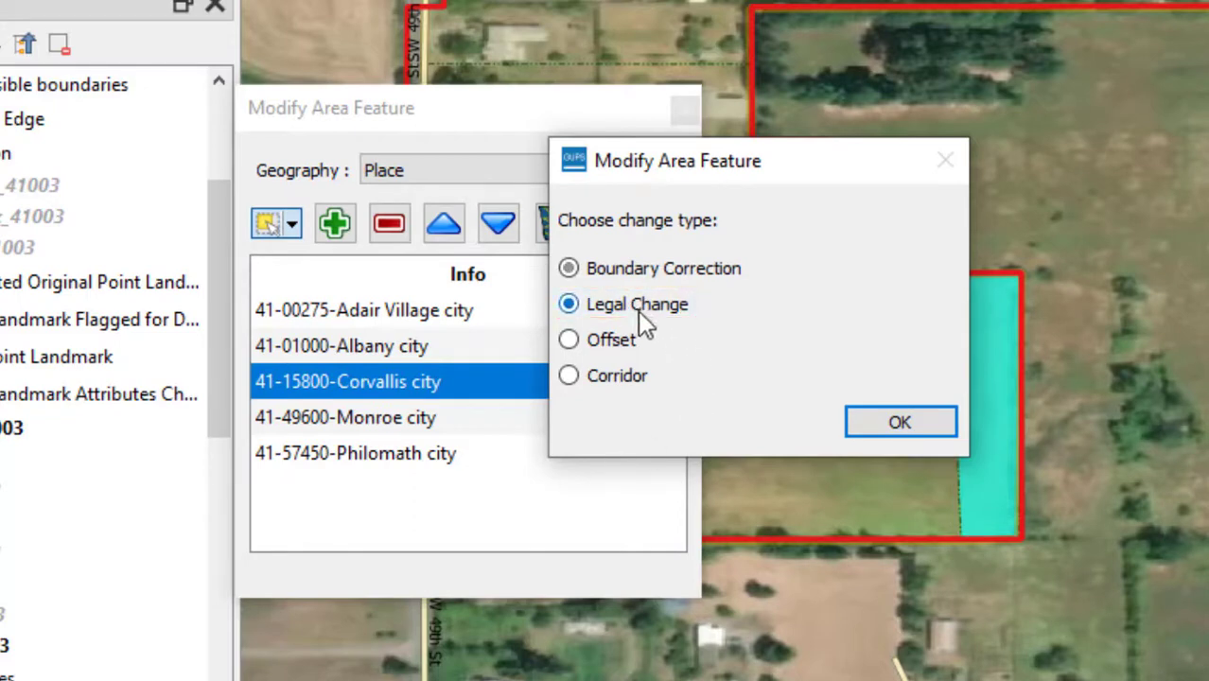
left_click(897, 423)
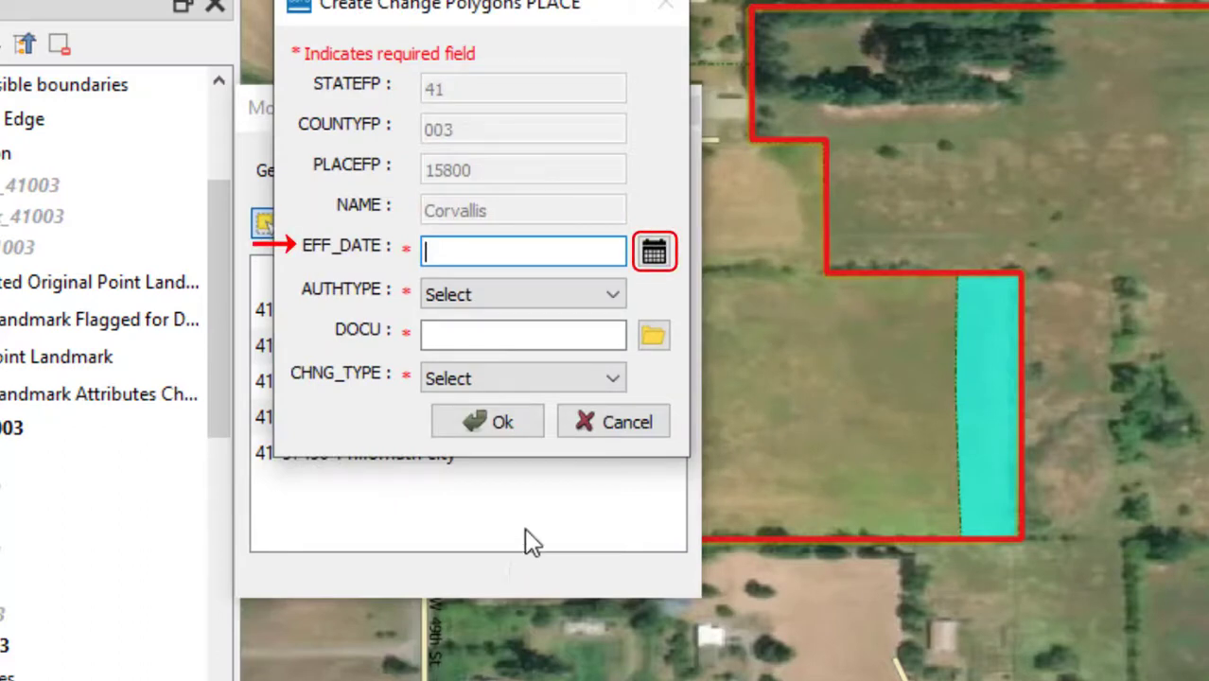
Step: Enter EFF_DATE 01/15/2019, AUTHTYPE O - Ordinance, DOCU O-012019, CHNG_TYPE Annexation, and save
left_click(661, 256)
scroll(386, 423, "up", 20)
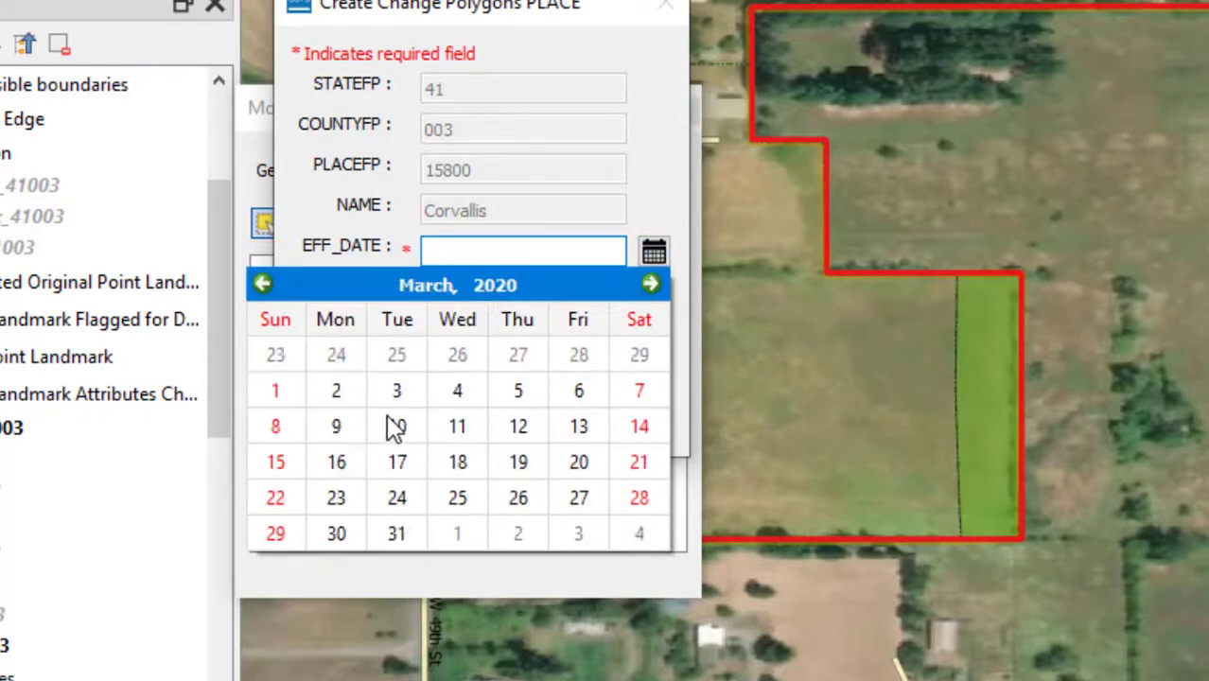
left_click(396, 426)
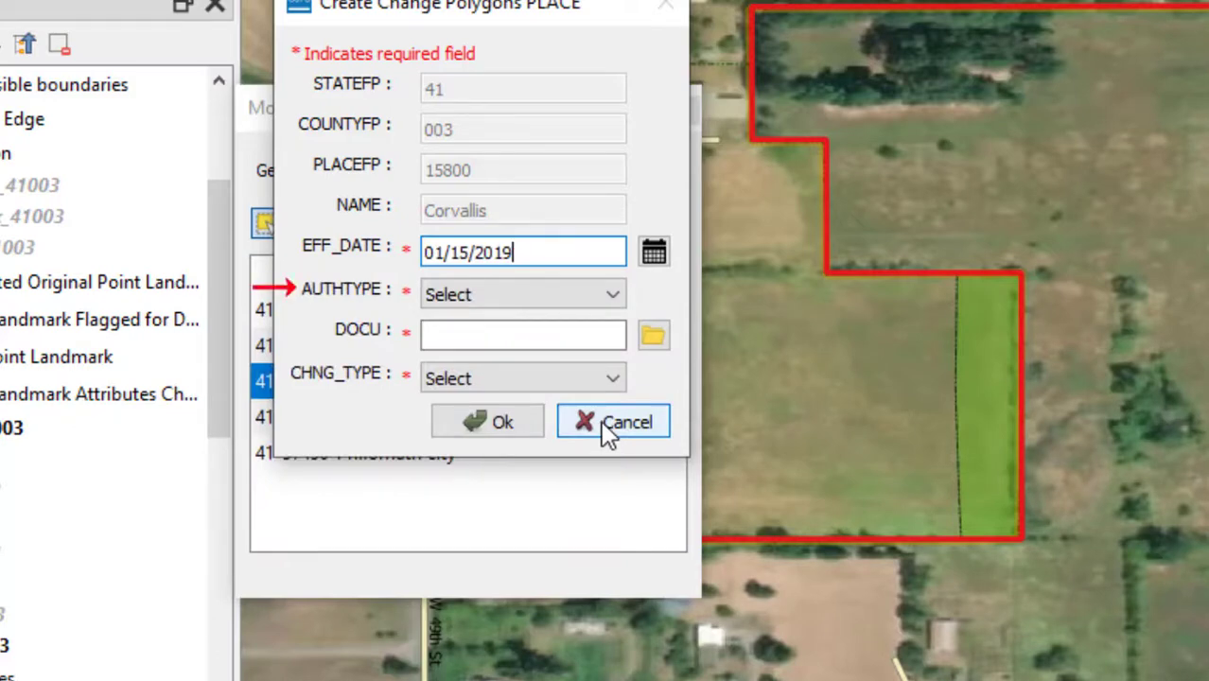
left_click(587, 294)
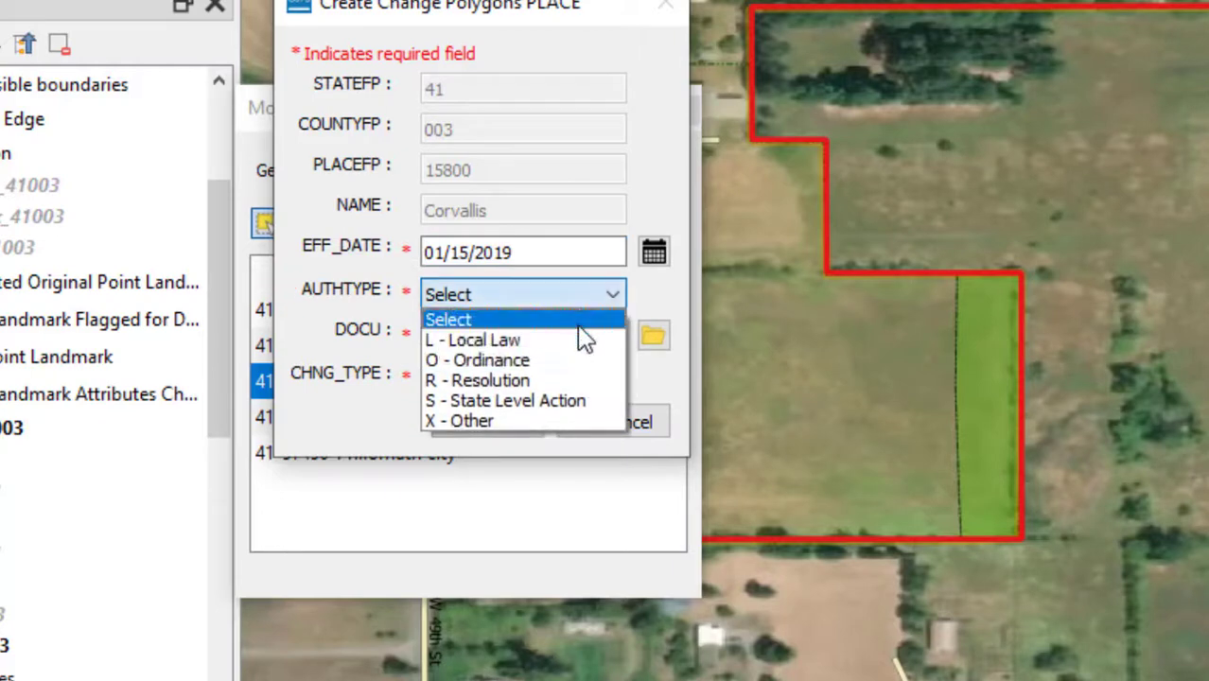
left_click(582, 367)
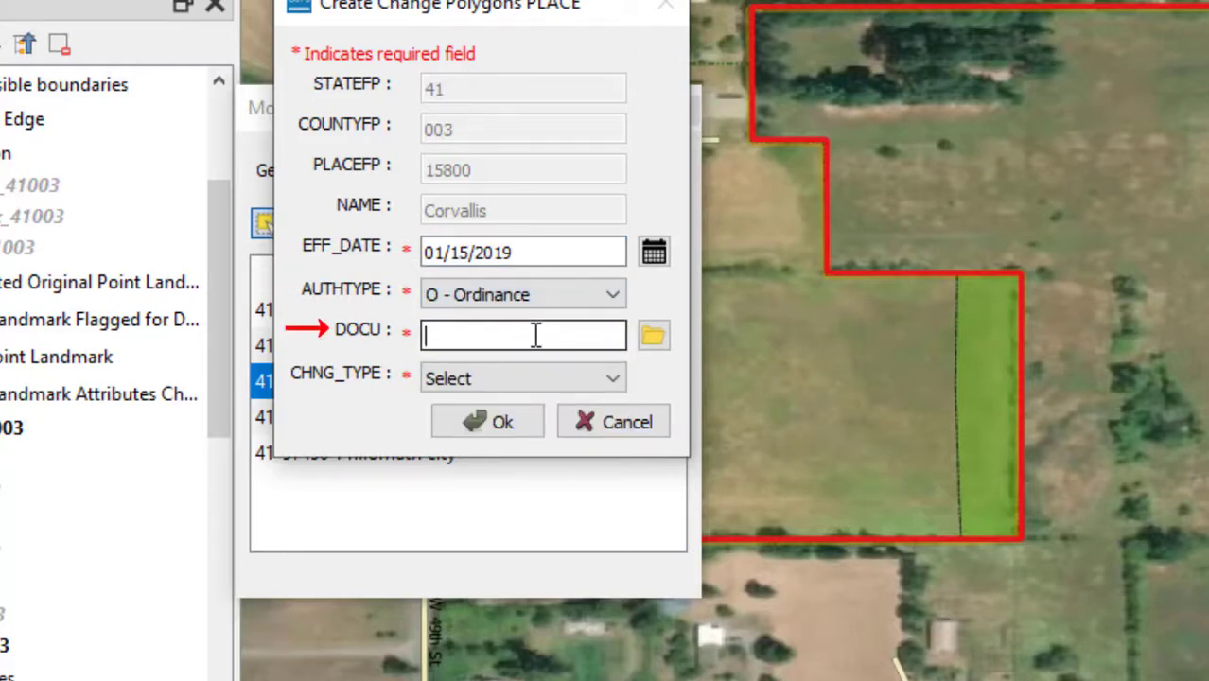
type("O-012019")
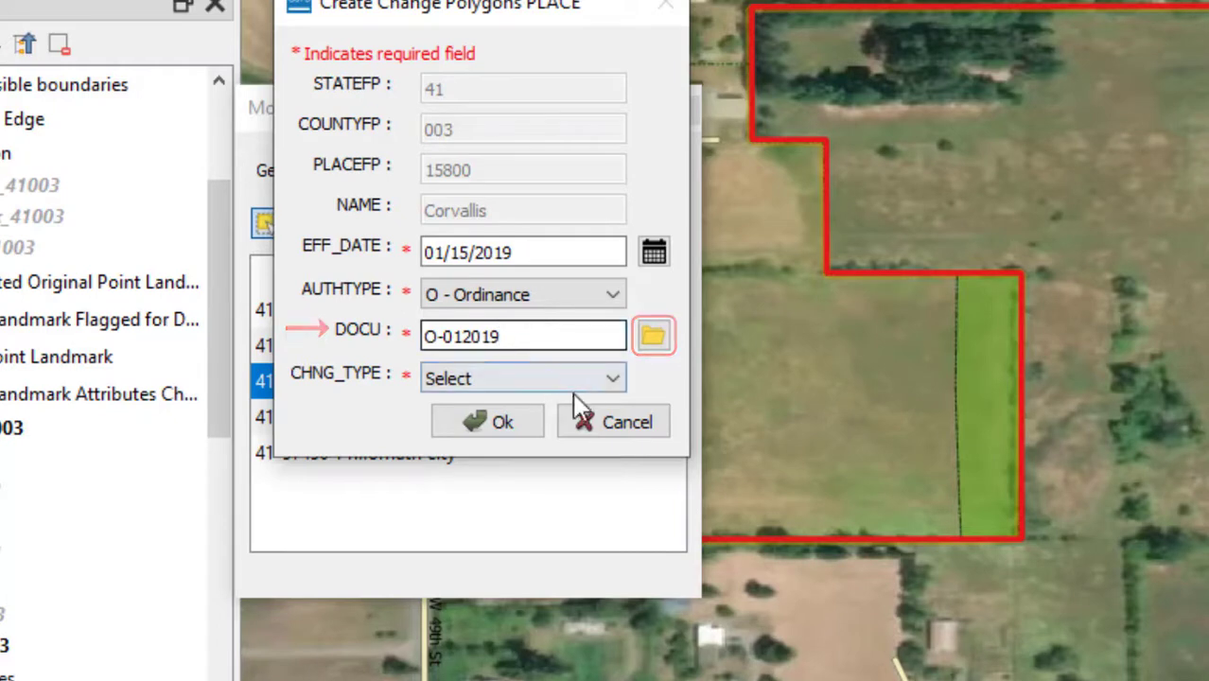
left_click(608, 376)
left_click(563, 425)
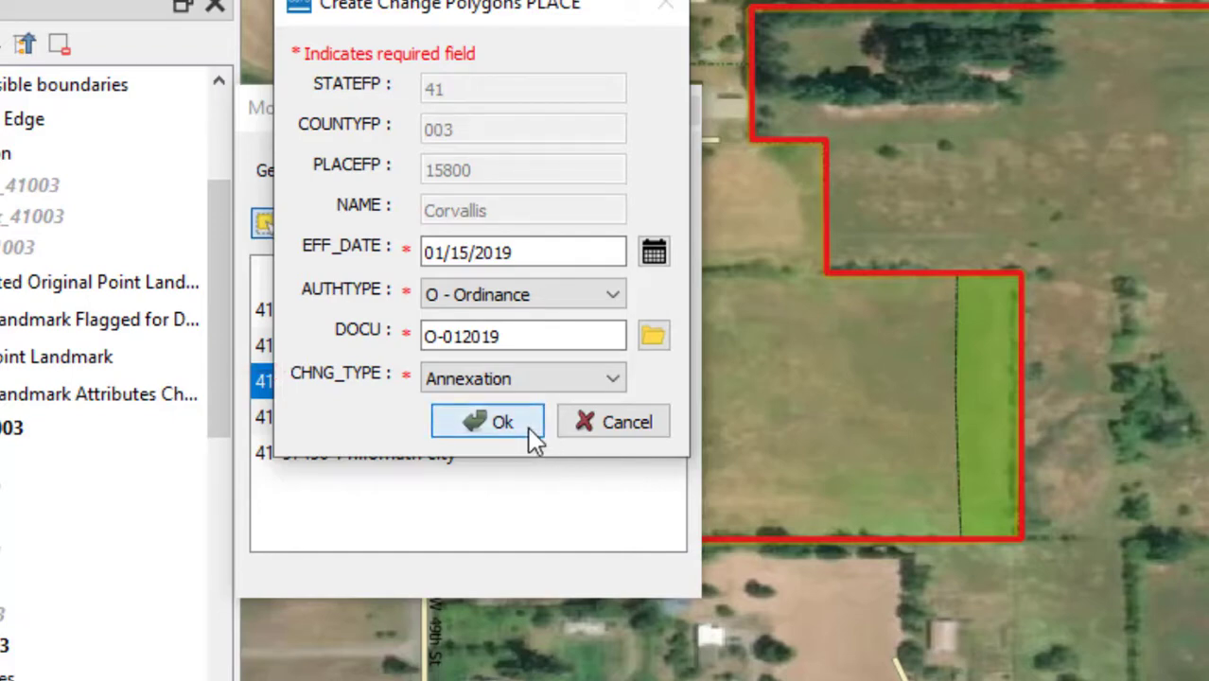
left_click(501, 422)
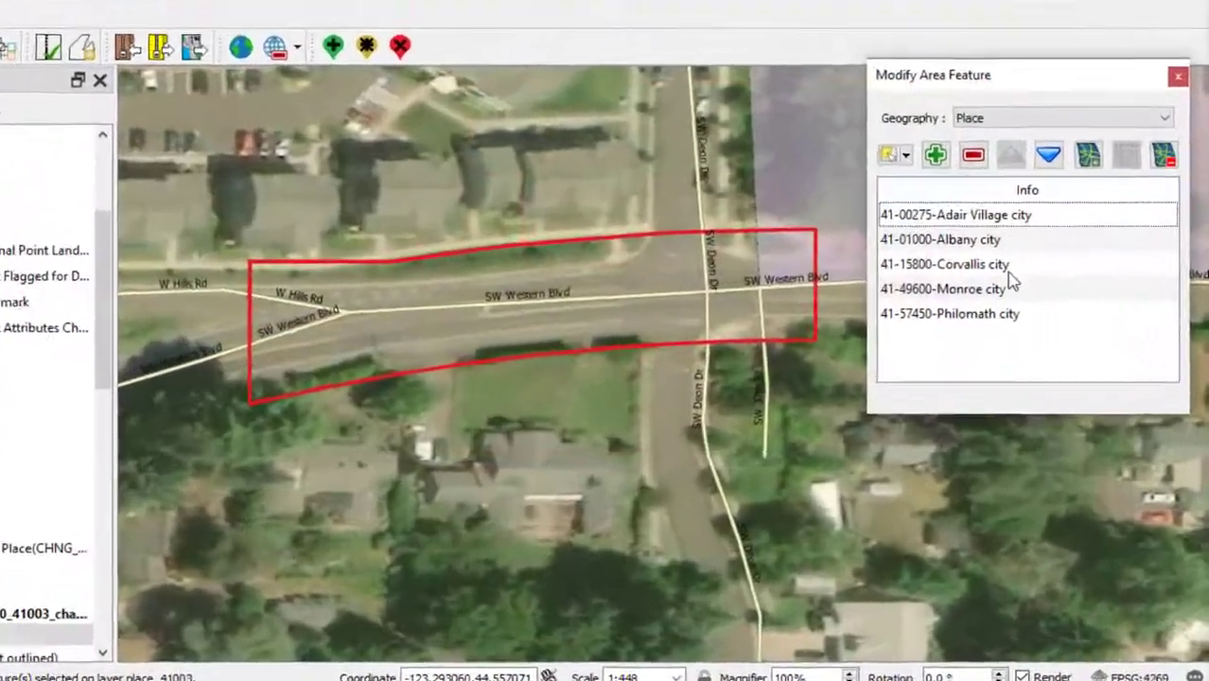
Step: Select the polygon along SW Western Blvd and remove it from Corvallis city as a Legal Change
left_click(997, 311)
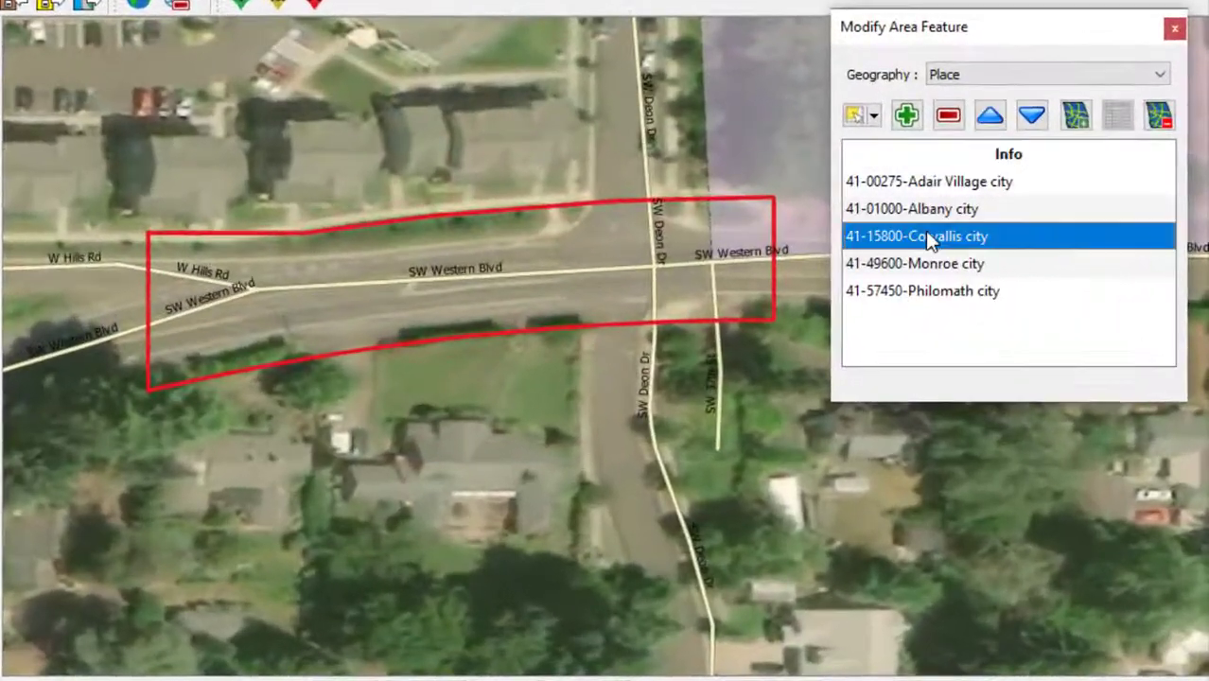
left_click(860, 118)
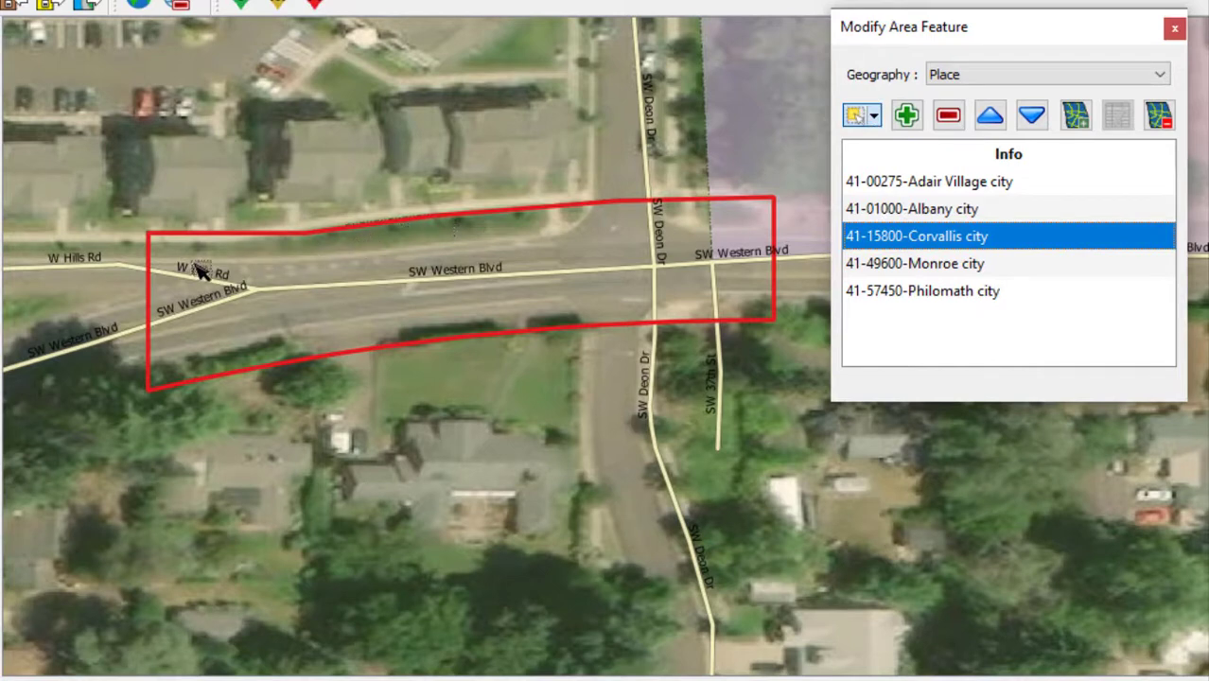
left_click_drag(184, 259, 449, 298)
left_click(728, 288)
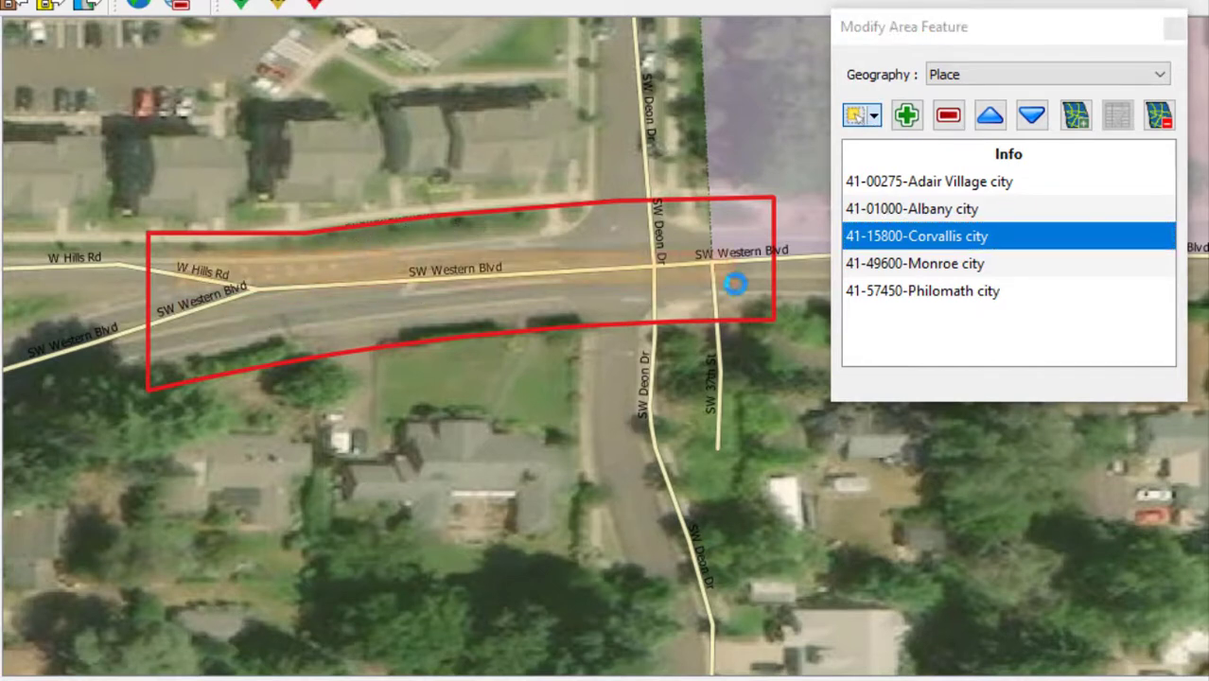
left_click(948, 114)
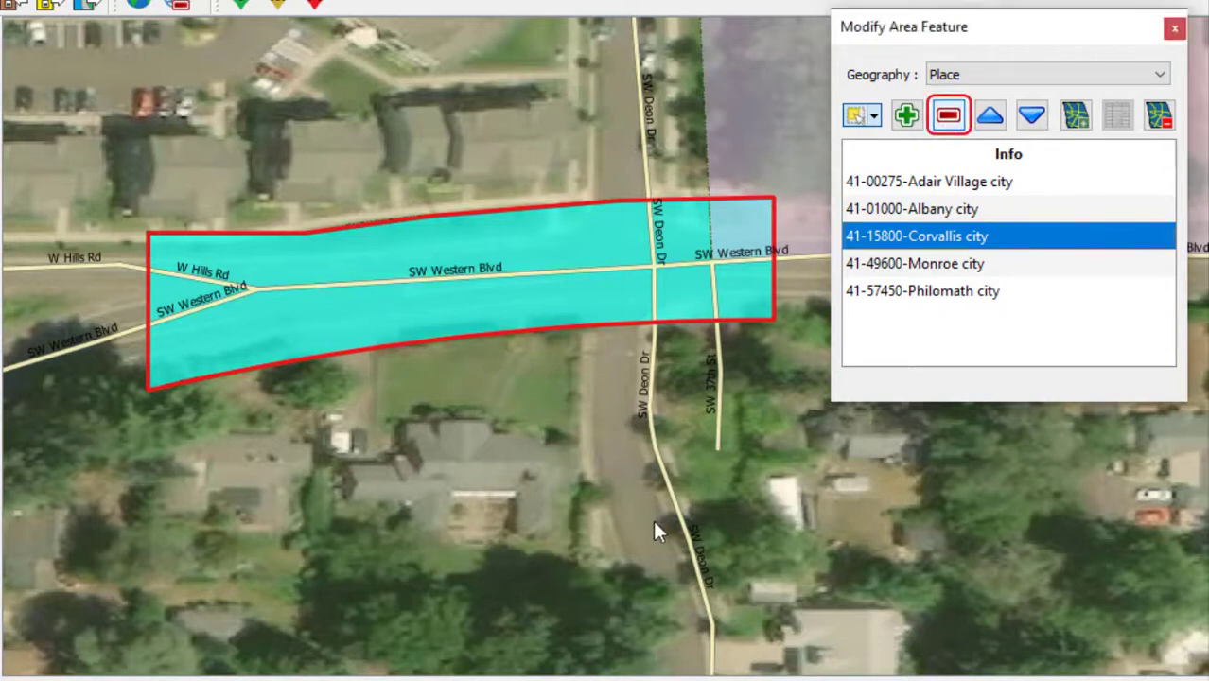
left_click(481, 353)
left_click(318, 222)
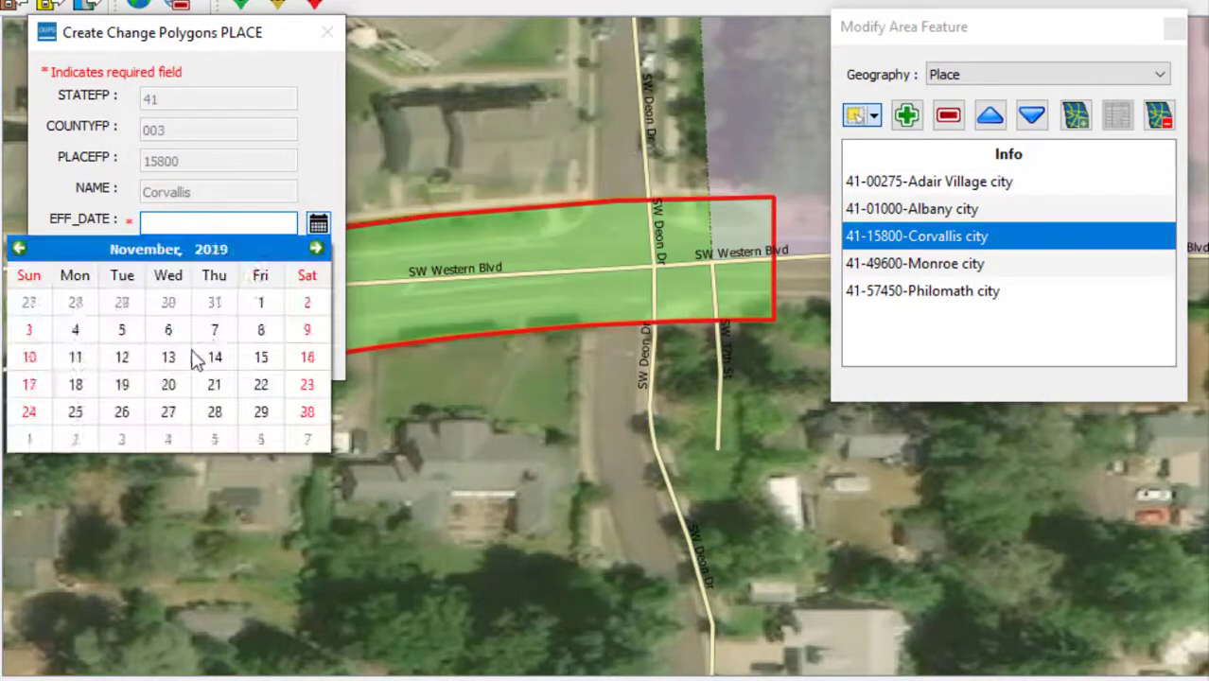
Step: Enter effective date 11/06/2019, O - Ordinance, document O110619, change type De-Annexation, and save
left_click(168, 330)
left_click(217, 256)
left_click(189, 305)
left_click(210, 294)
type("O110619")
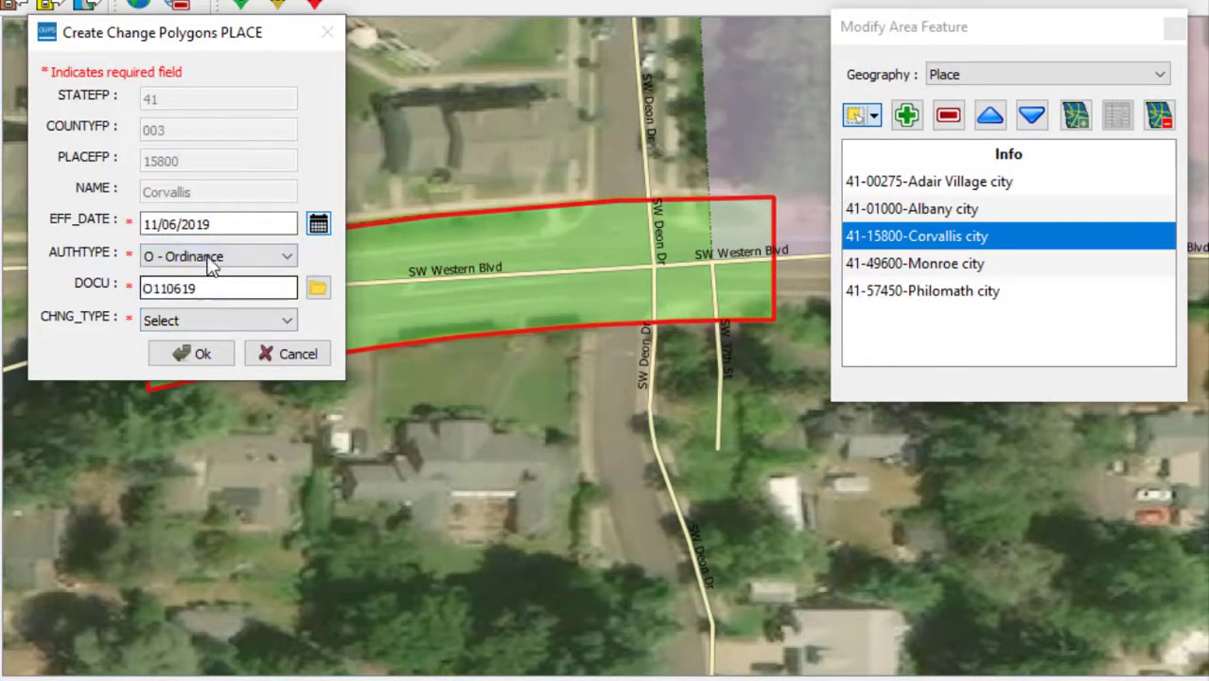
left_click(214, 321)
left_click(216, 352)
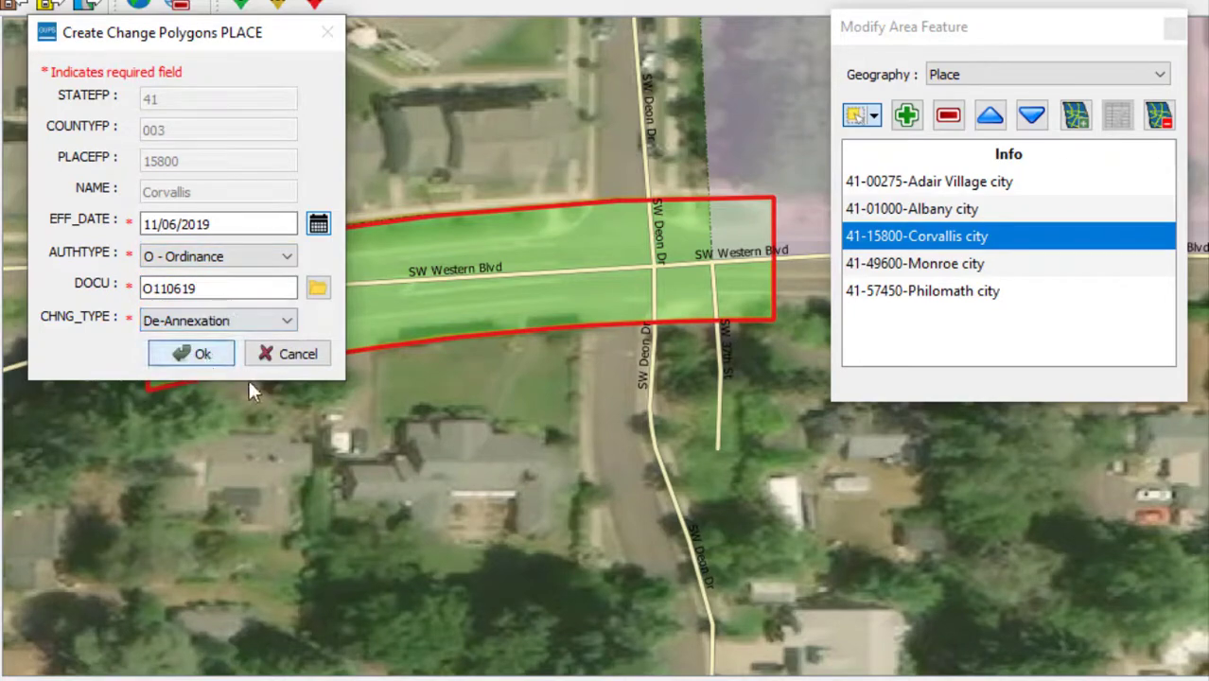
left_click(210, 357)
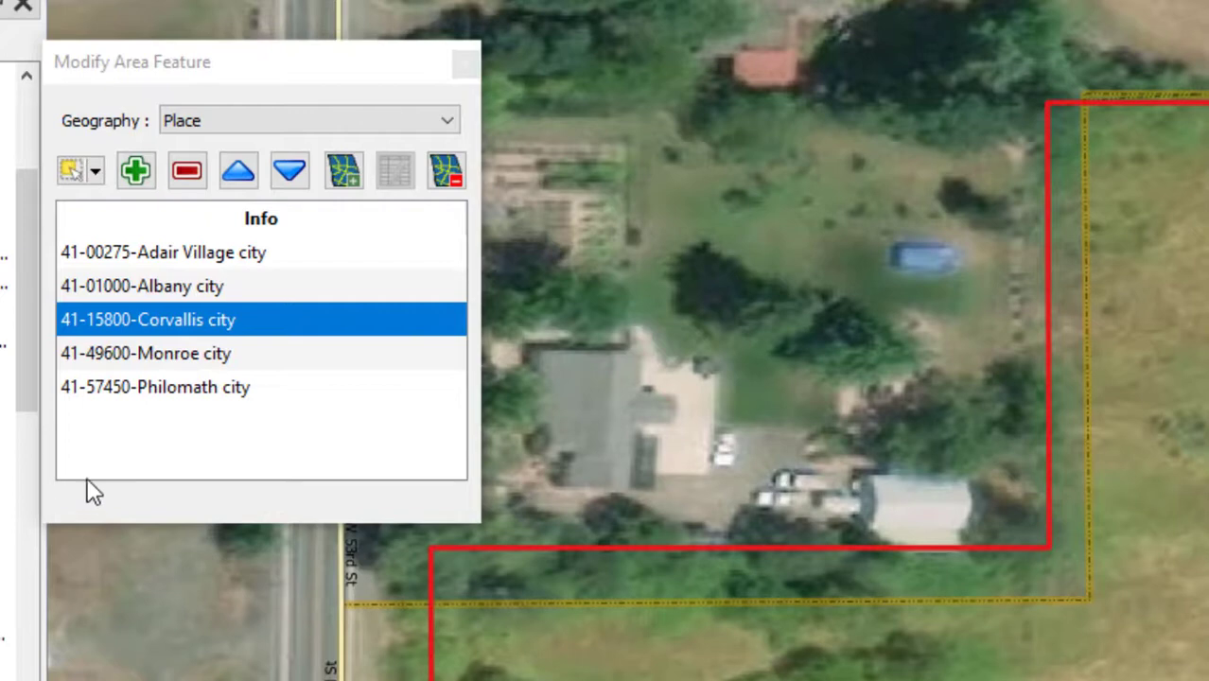
Step: Select the L-shaped strip along the red boundary and add it to Corvallis city as a Boundary Correction
left_click(75, 181)
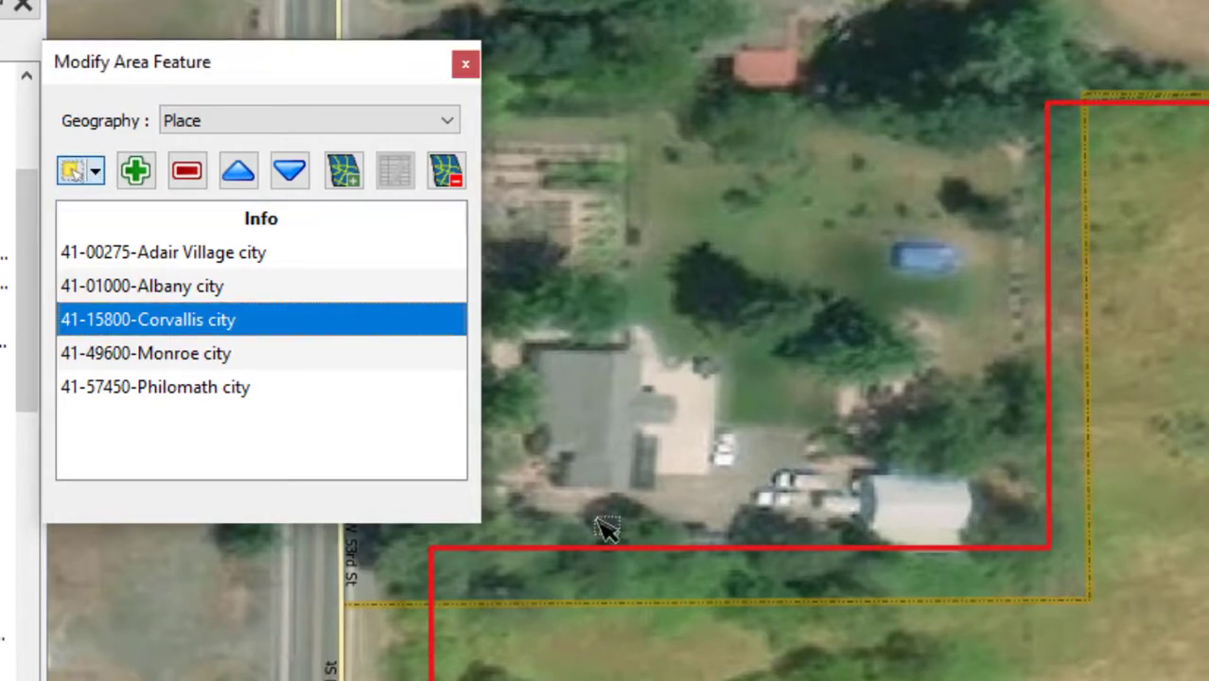
left_click(763, 580)
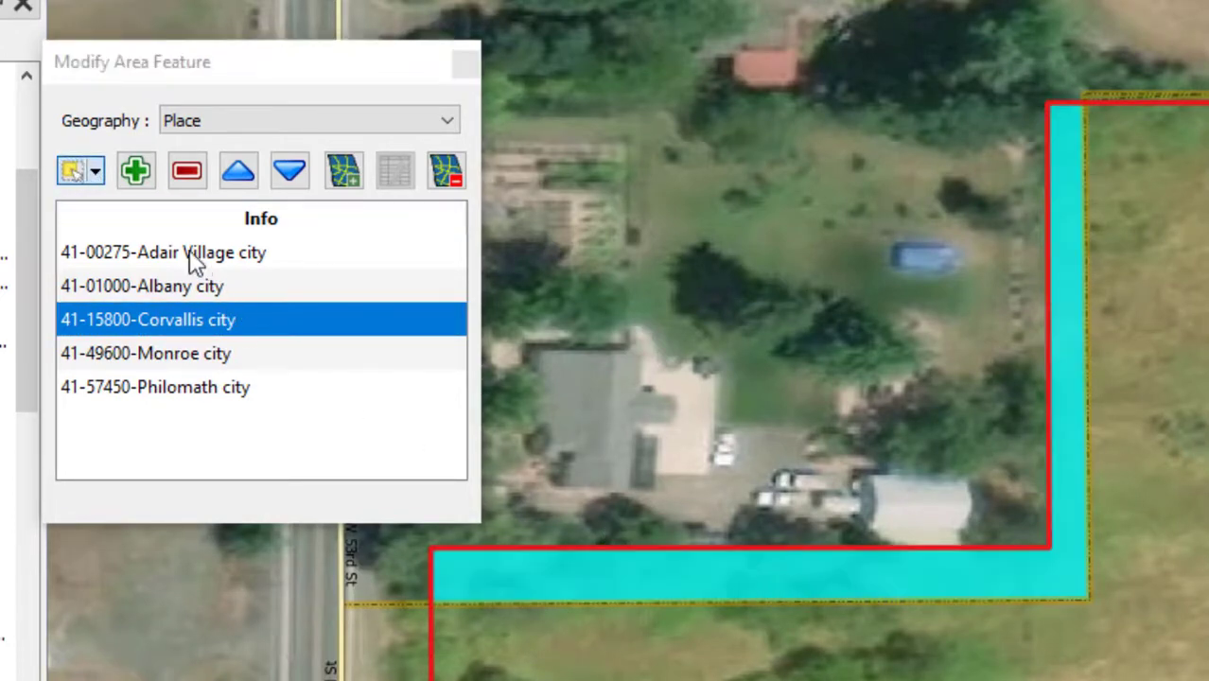
left_click(135, 170)
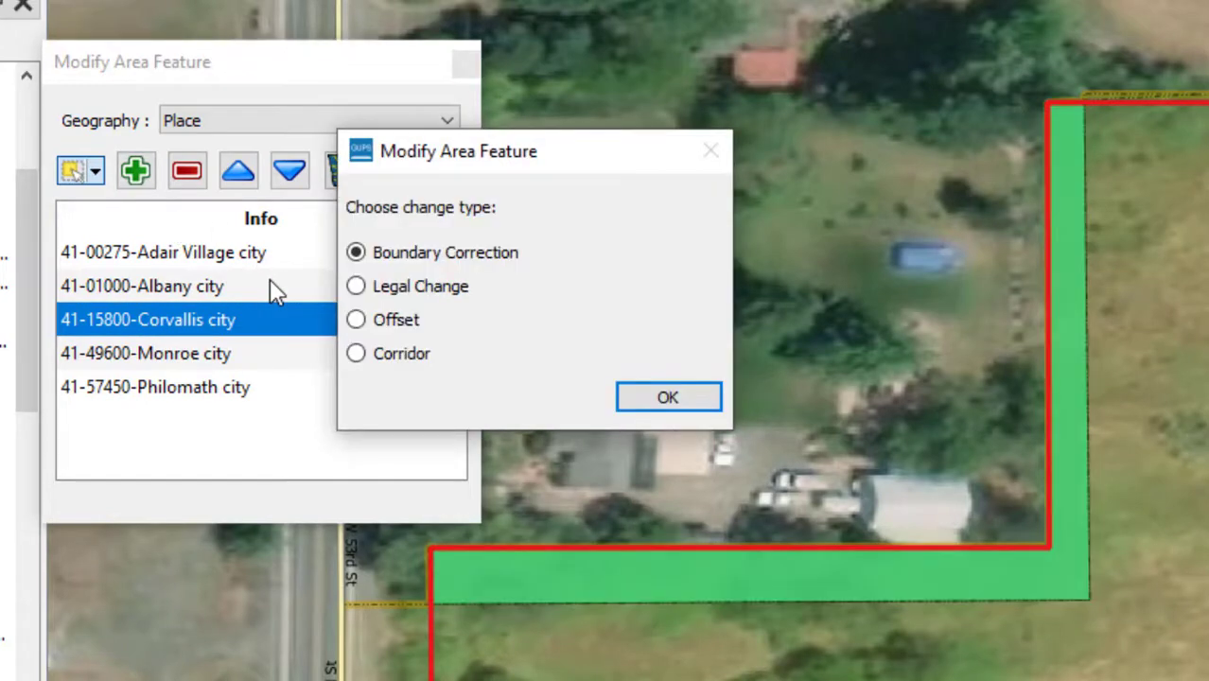
left_click(703, 400)
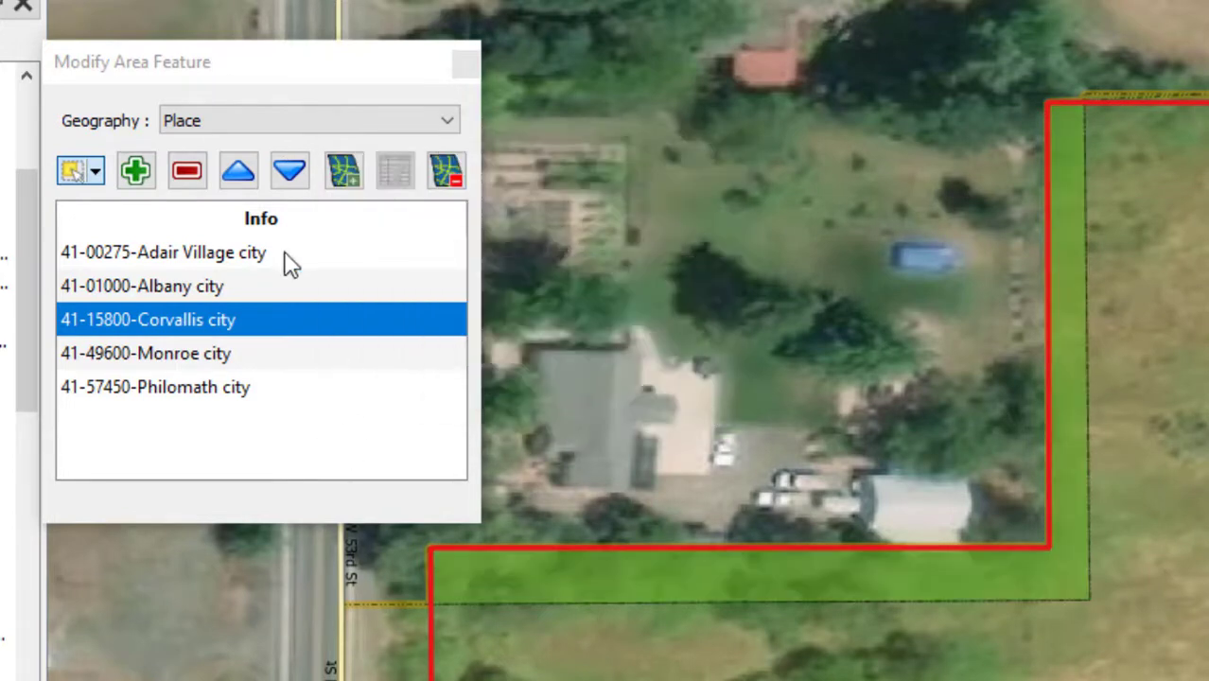
left_click(244, 68)
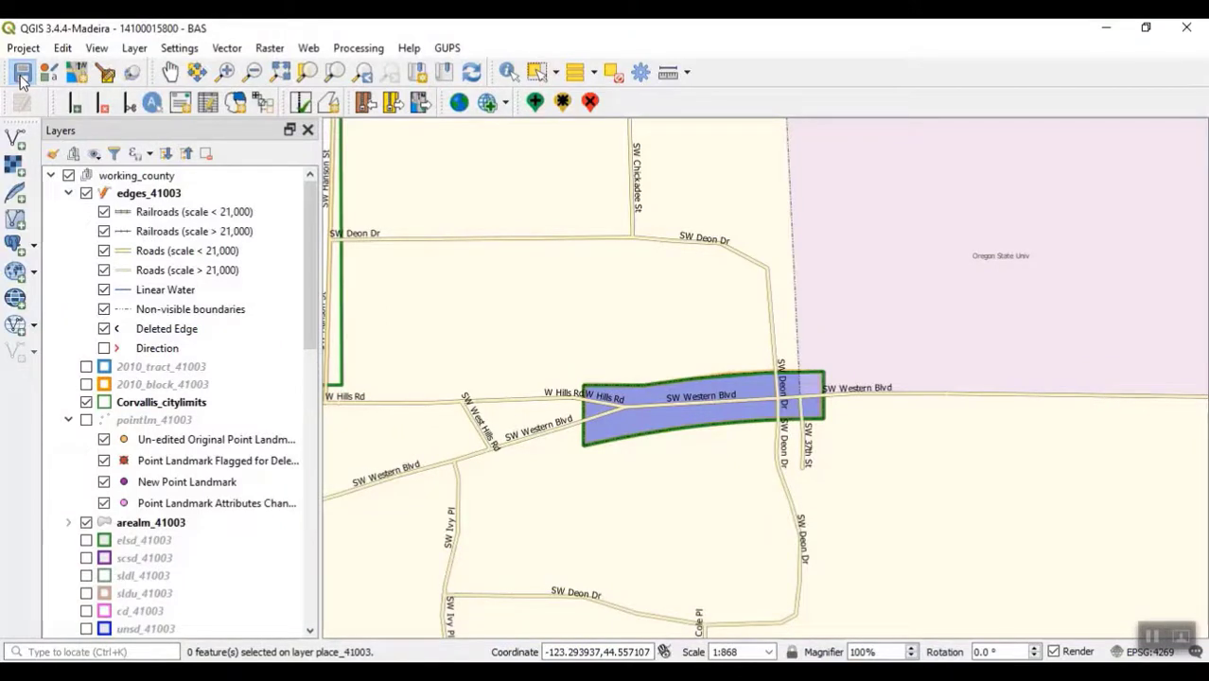
Step: Save the project, confirming changes for all layers
left_click(23, 75)
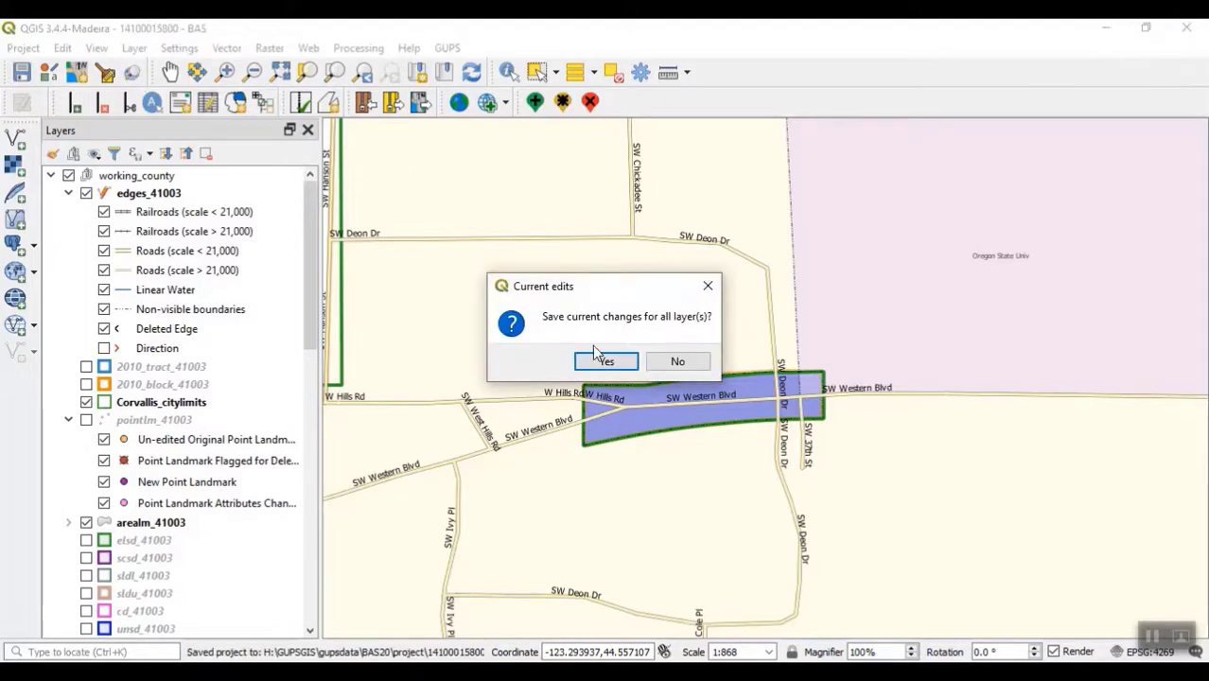
left_click(602, 360)
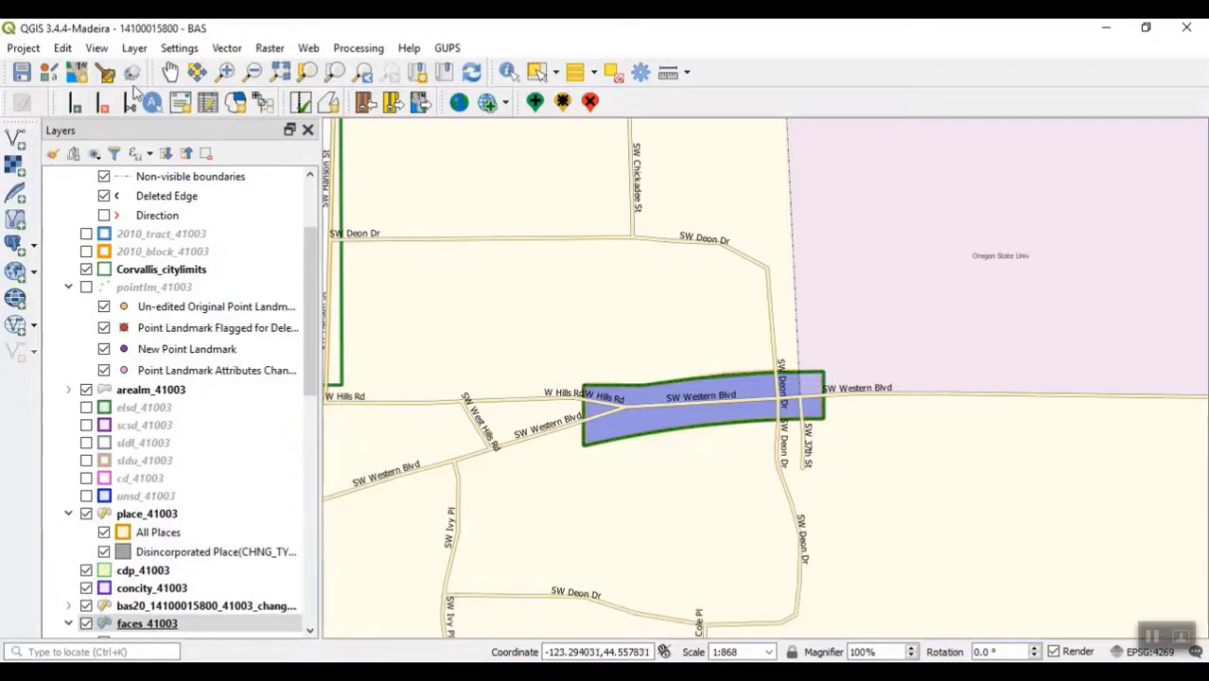
left_click(77, 72)
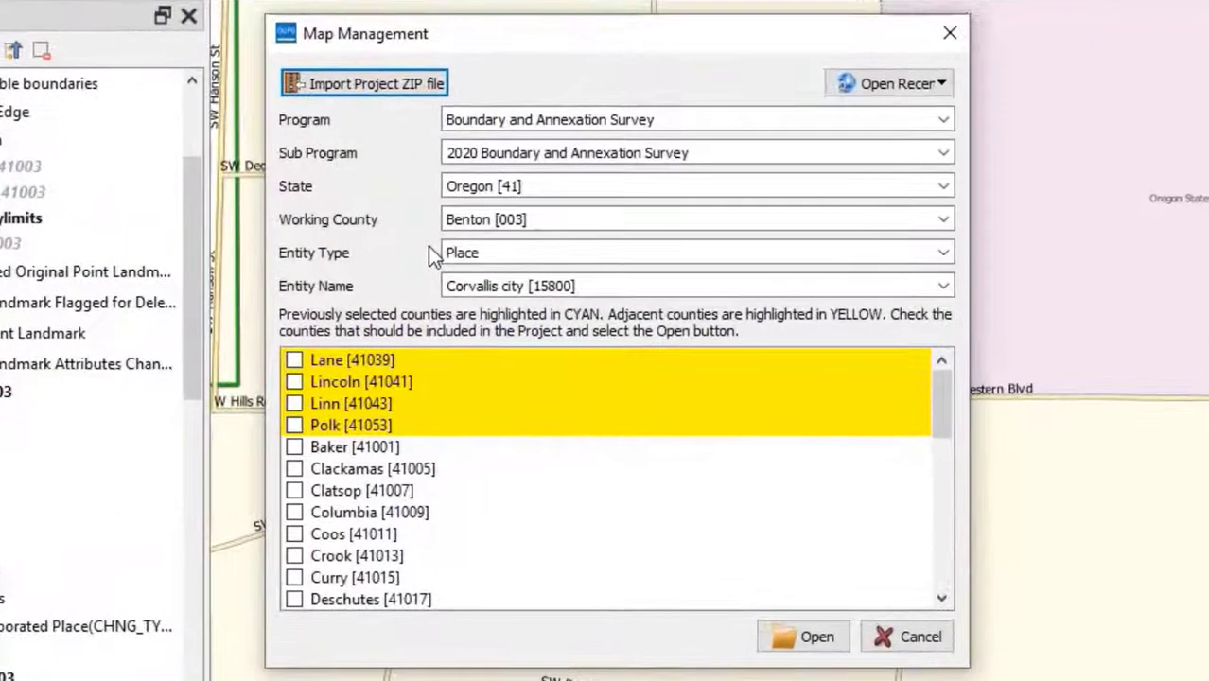
Step: Set Working County to Linn [043] and Entity Type to County, then open the project
left_click(943, 219)
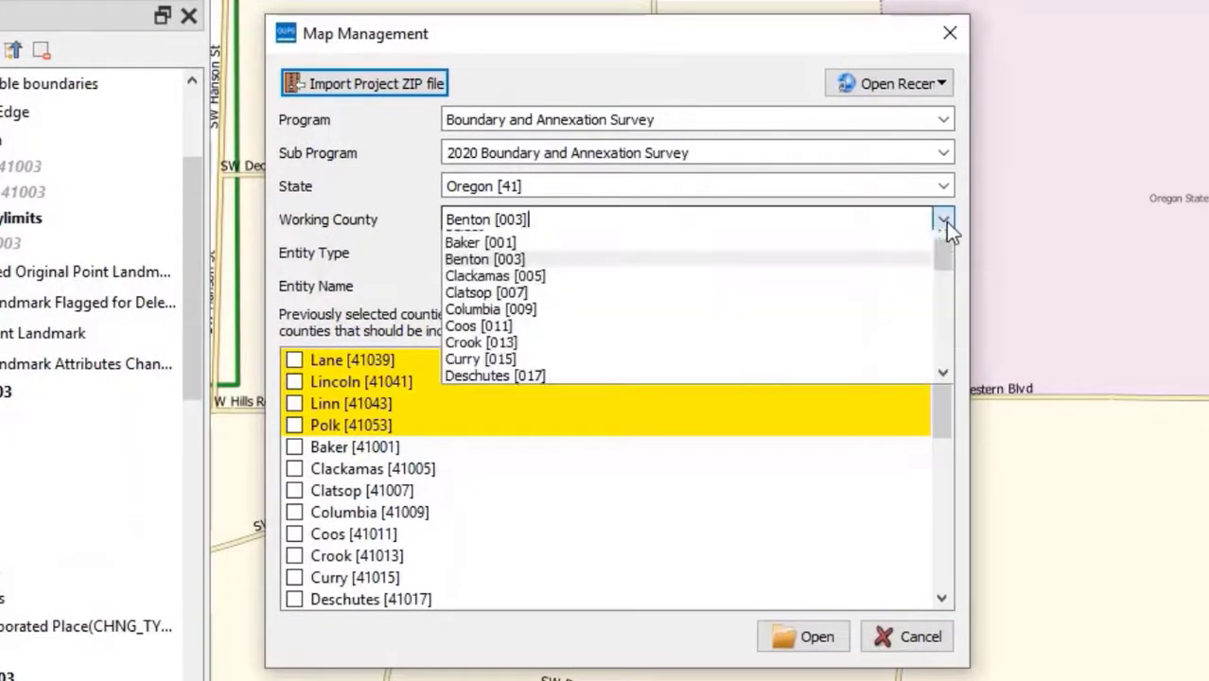
scroll(750, 341, "down", 4)
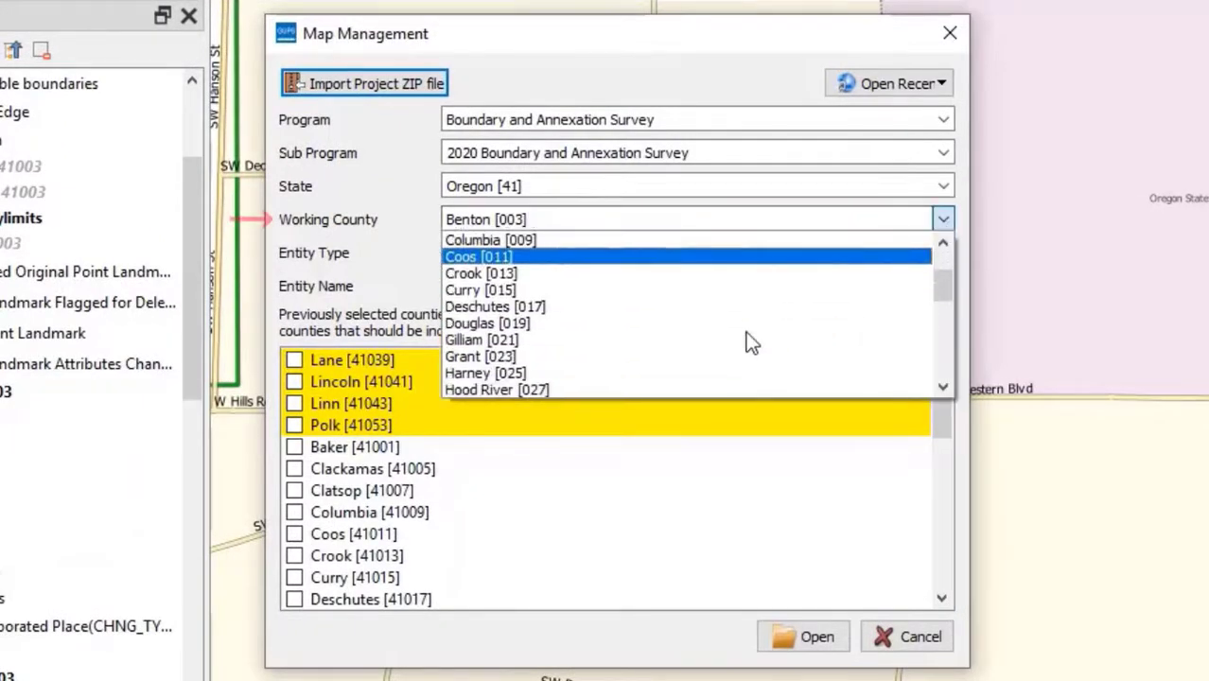
scroll(747, 338, "down", 2)
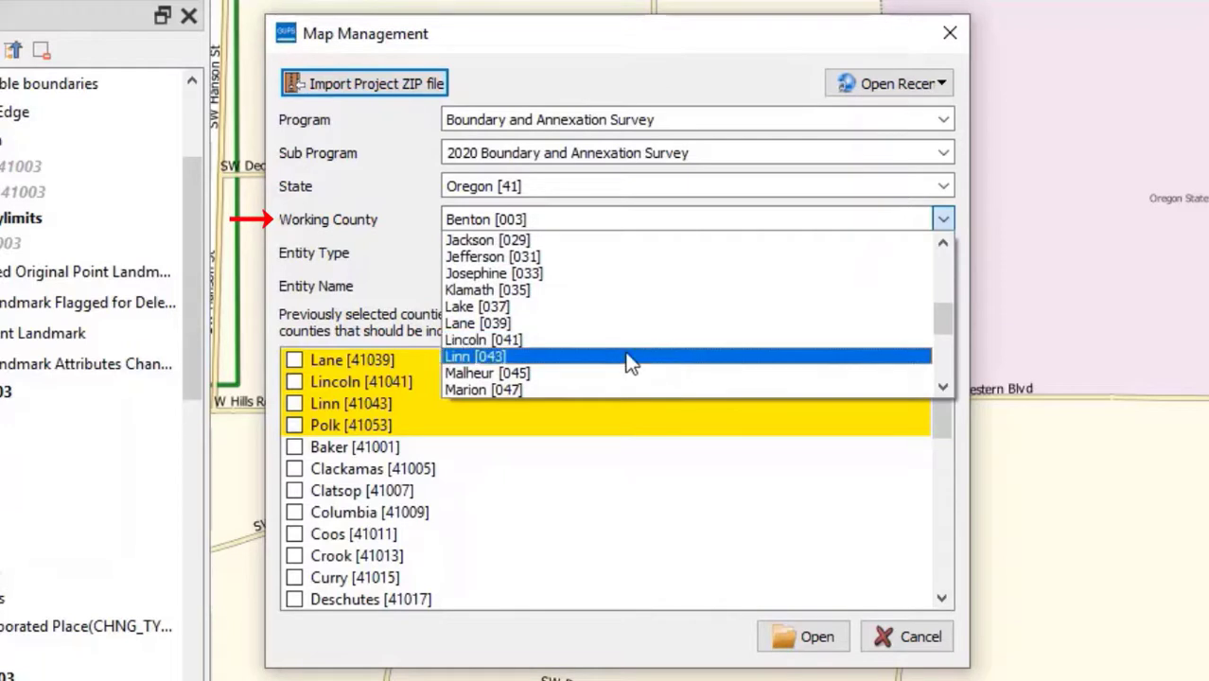
left_click(621, 352)
left_click(945, 253)
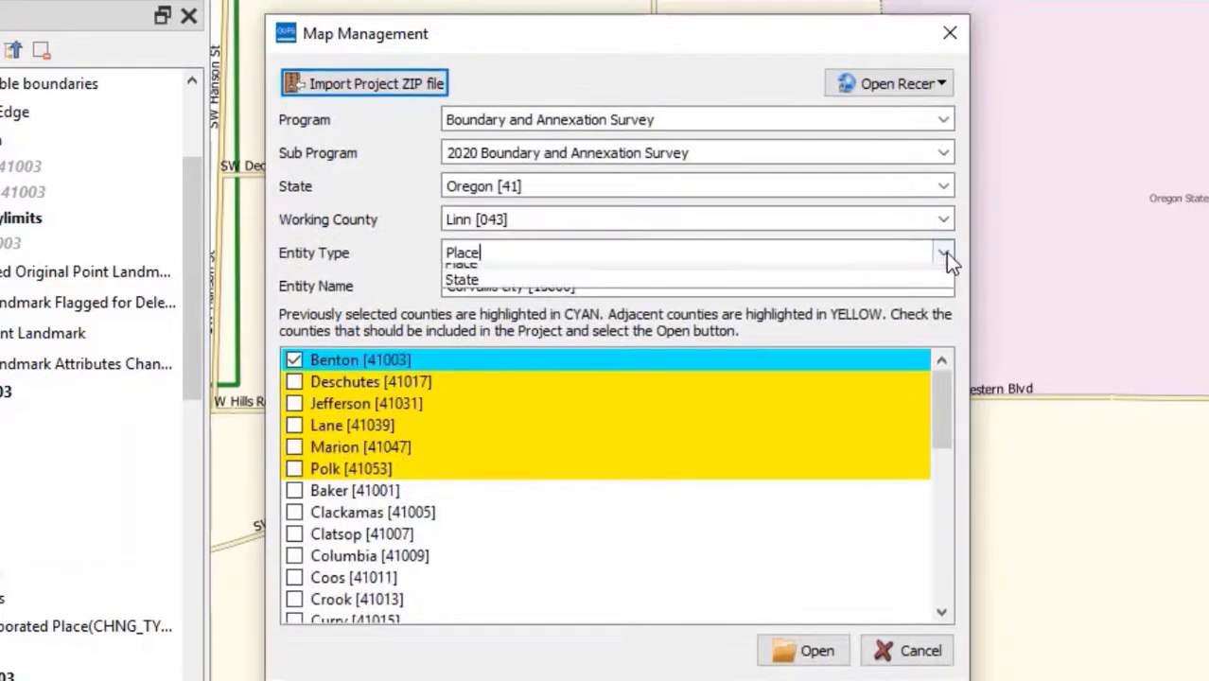
left_click(885, 307)
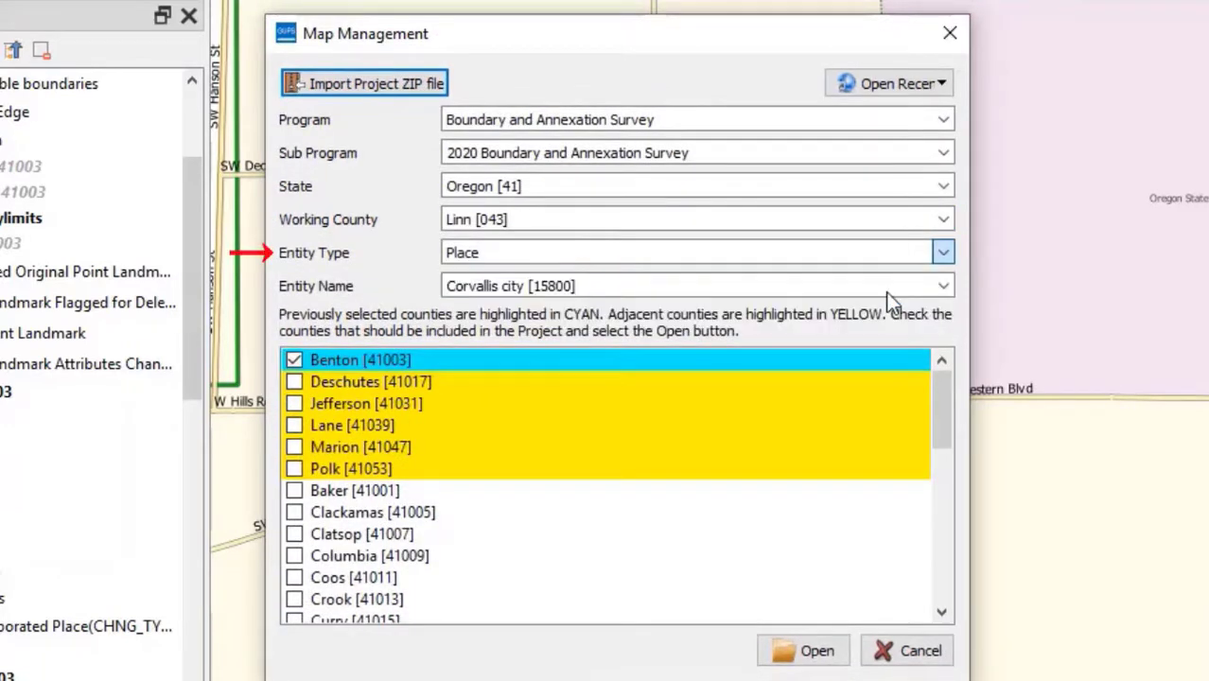
key("Up")
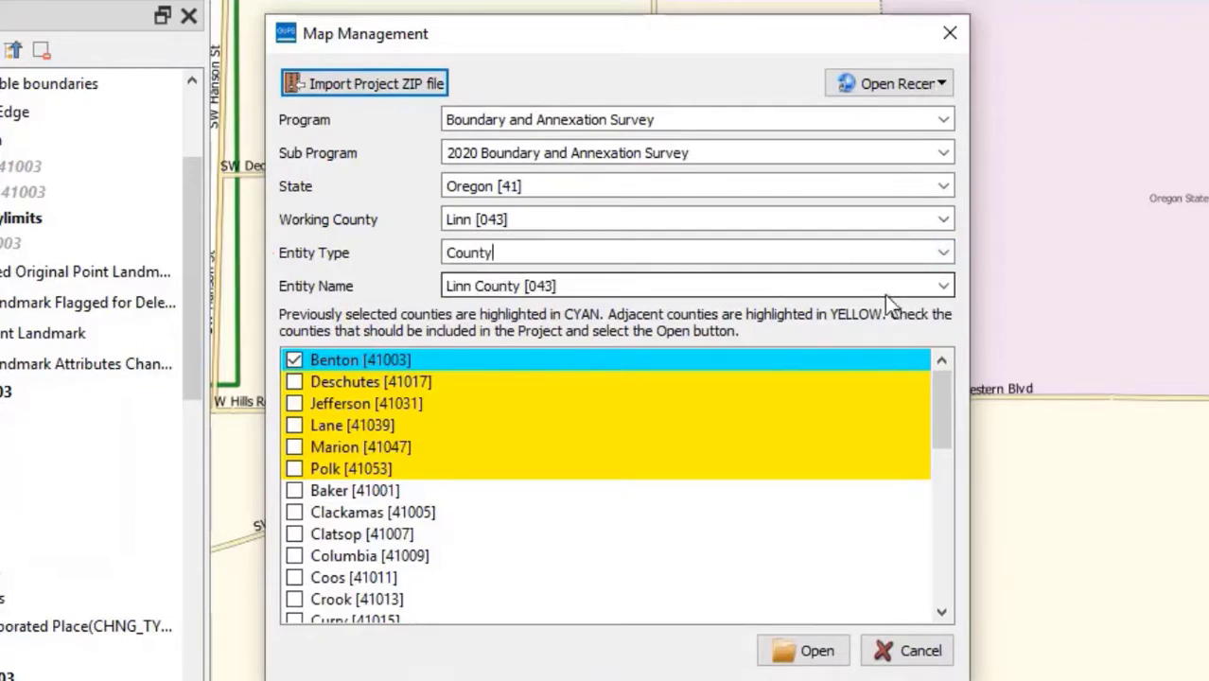
left_click(814, 651)
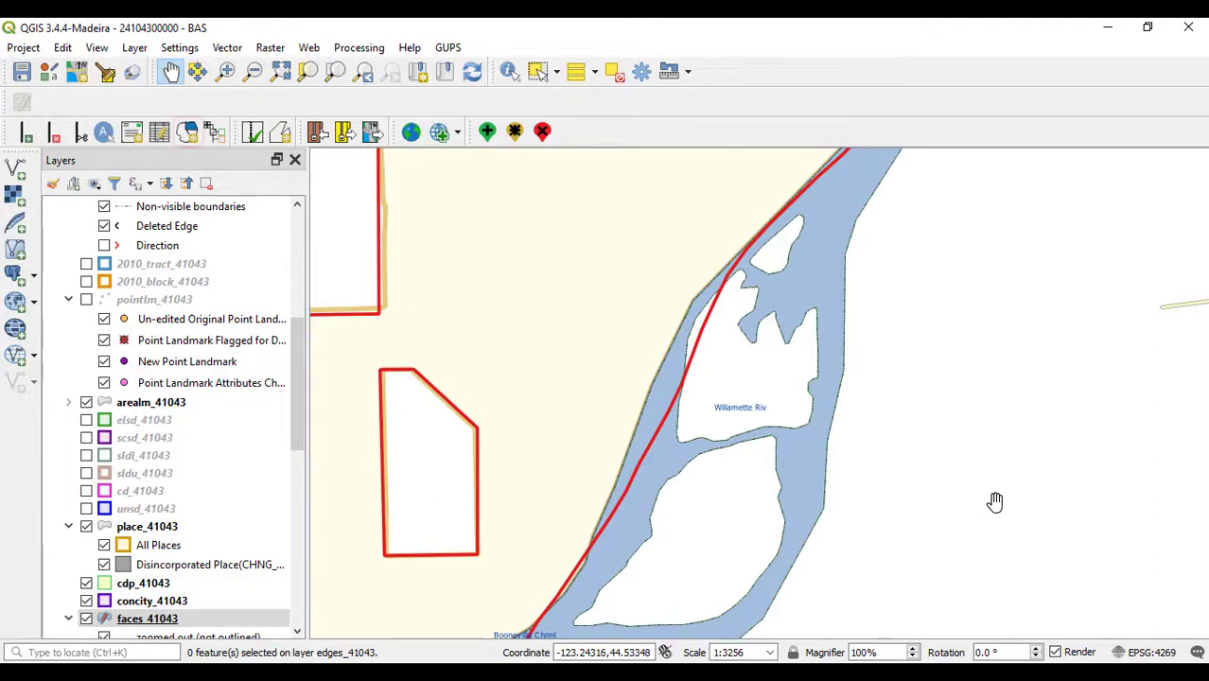
Step: Target 41-15800-Corvallis city, then select and add the thin riverside sliver by its boundary
left_click(188, 133)
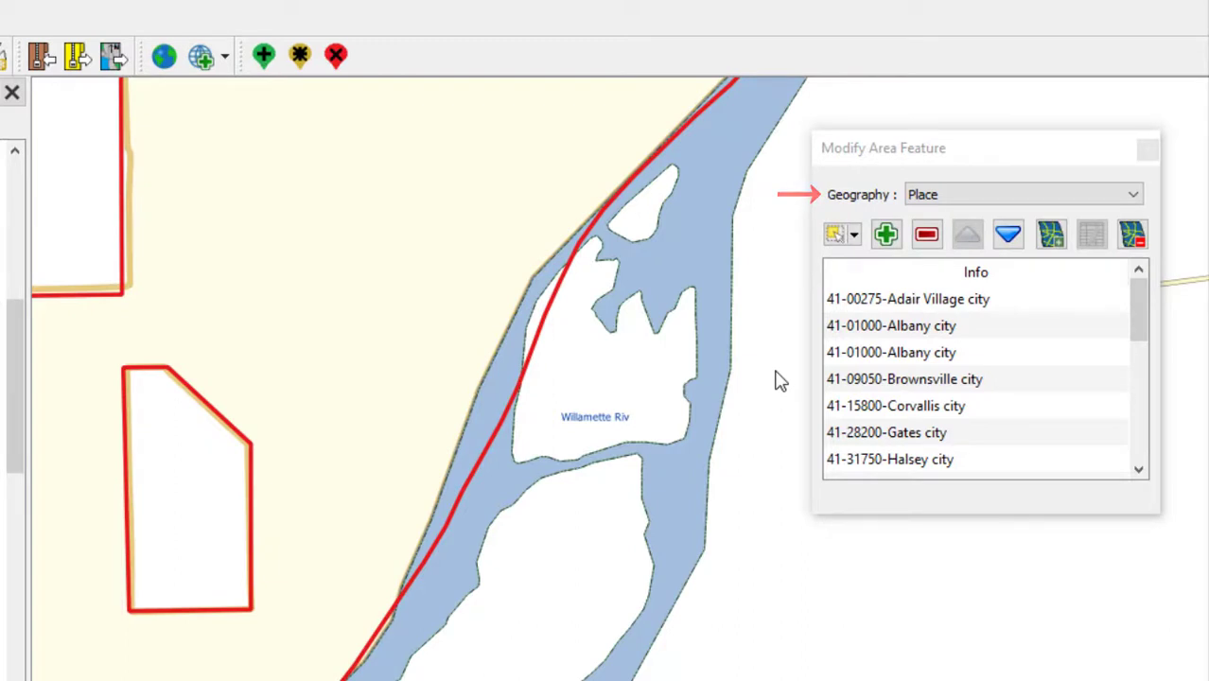
left_click(906, 410)
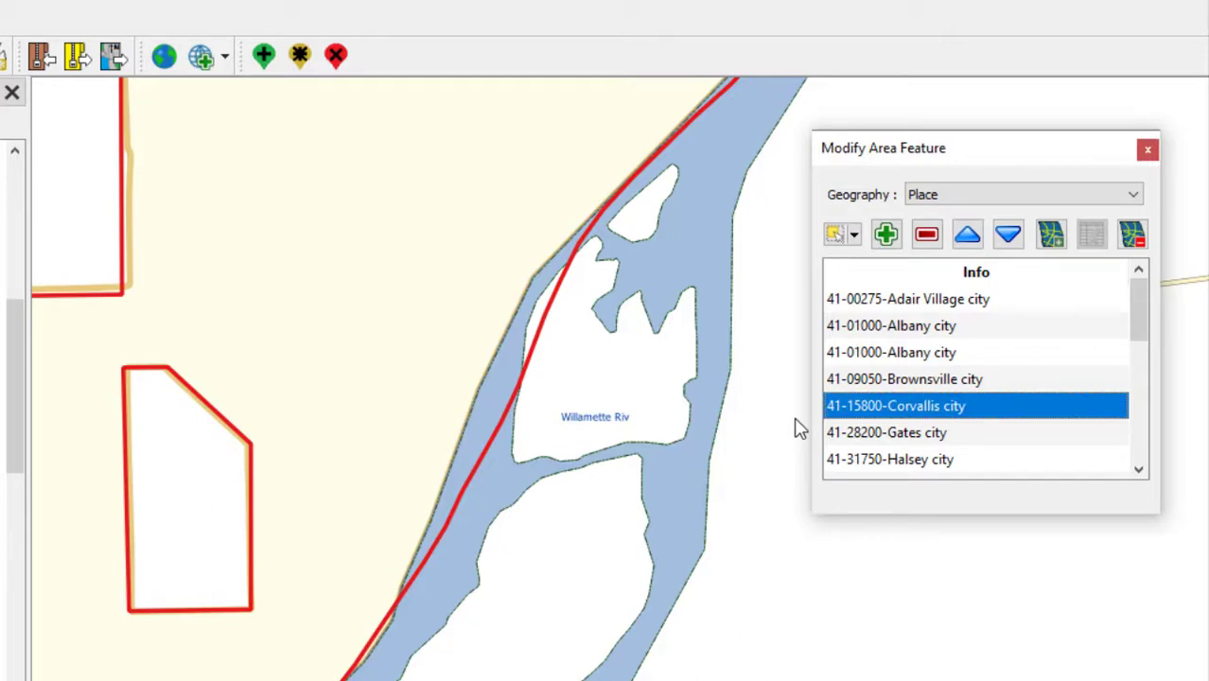
left_click(836, 236)
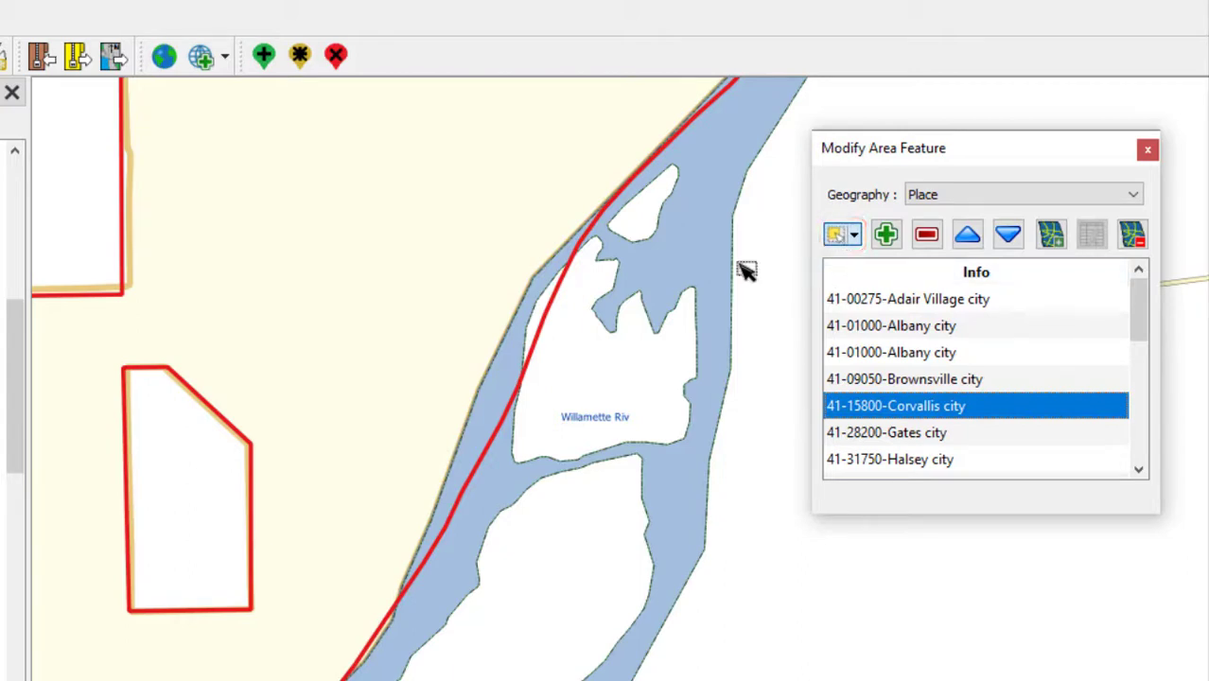
left_click(542, 293)
left_click(545, 308)
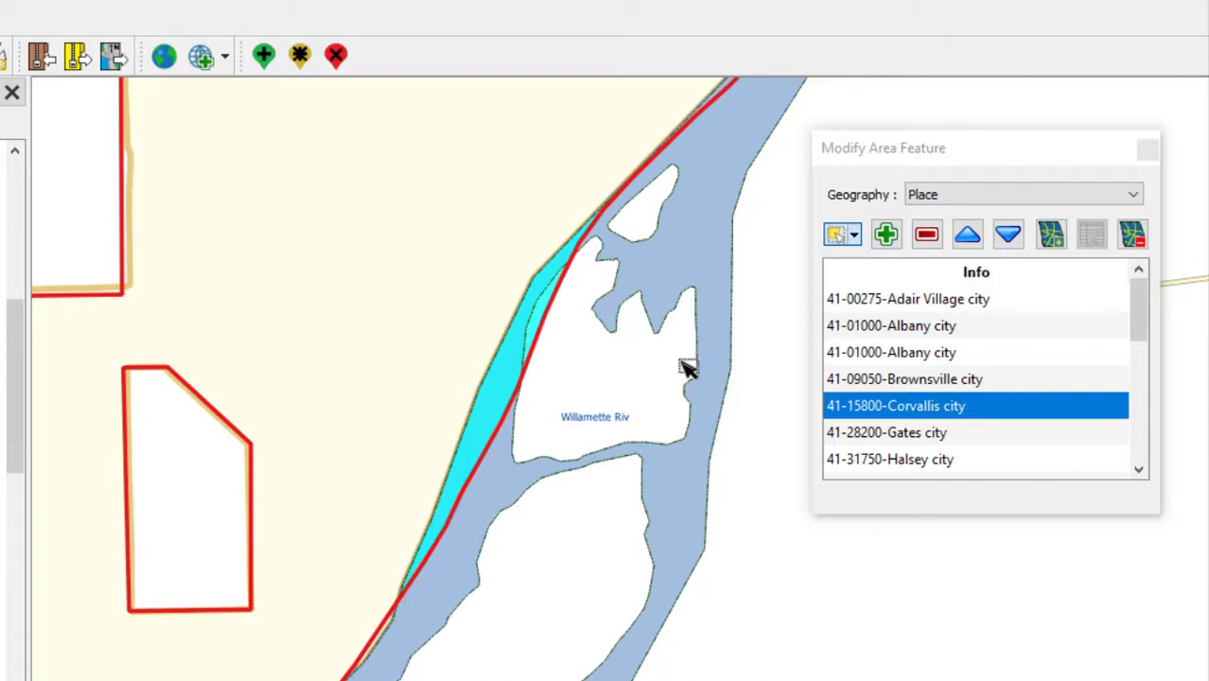
left_click(889, 239)
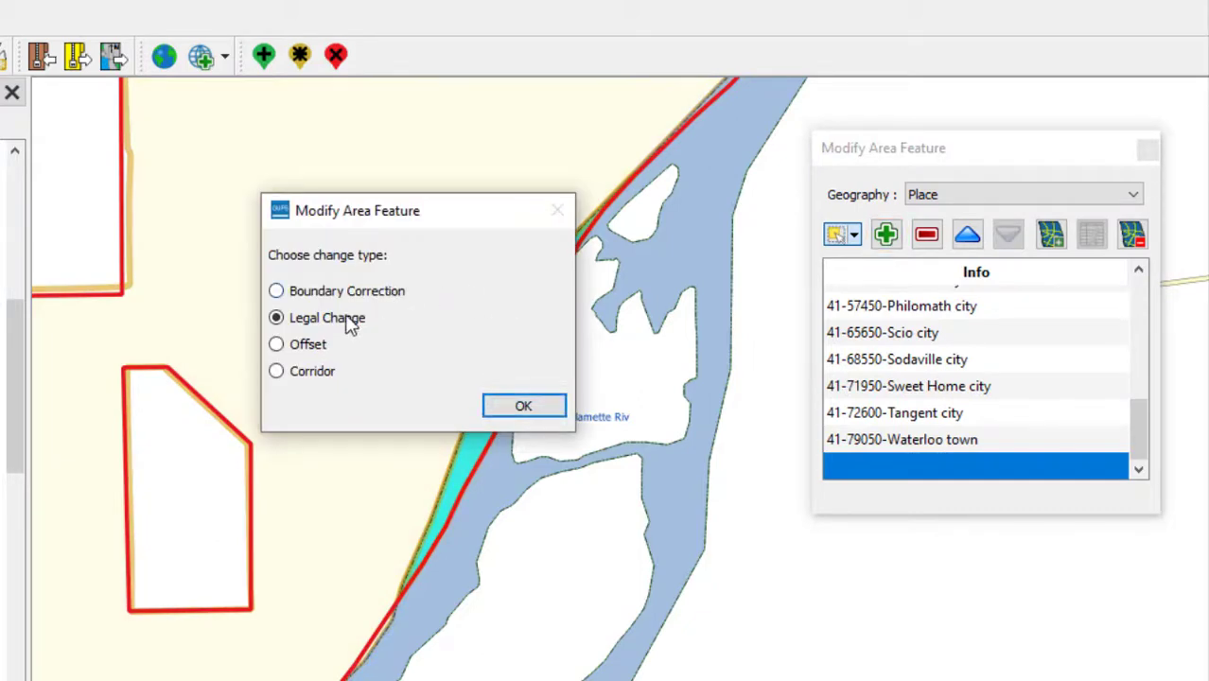
Step: Save the sliver as a Legal Change Annexation, authority O - Ordinance, document O-1122233
left_click(510, 407)
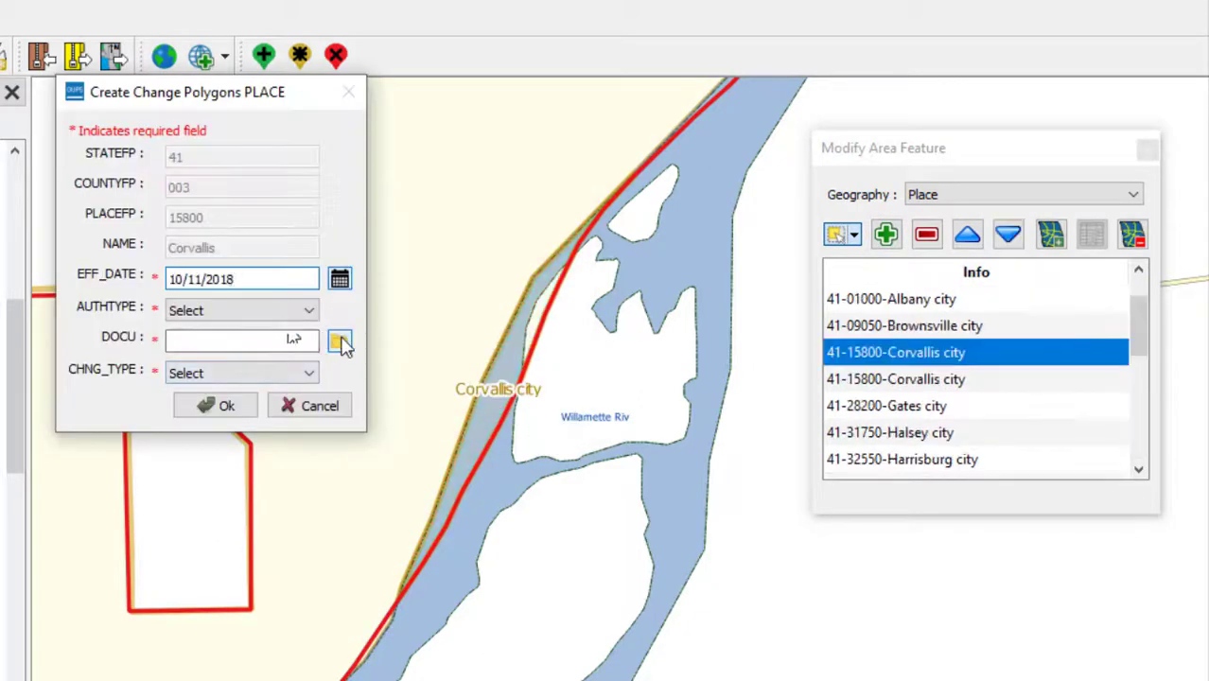
left_click(274, 310)
left_click(265, 346)
type("O-1122233")
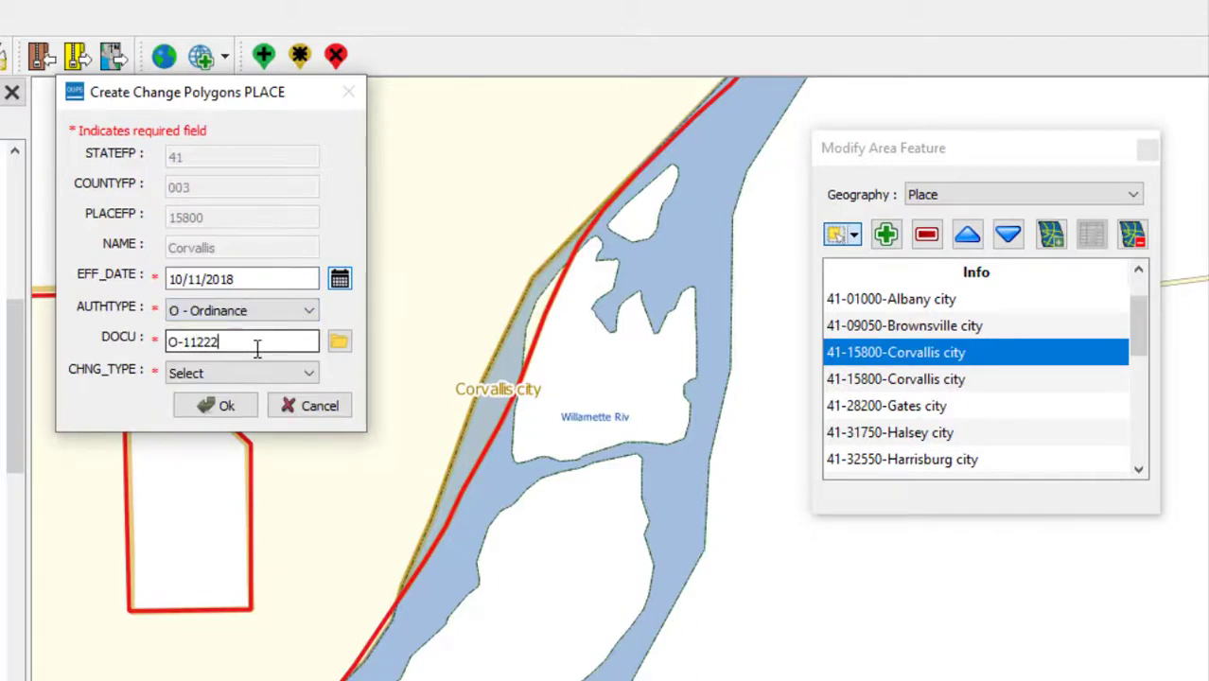
left_click(284, 373)
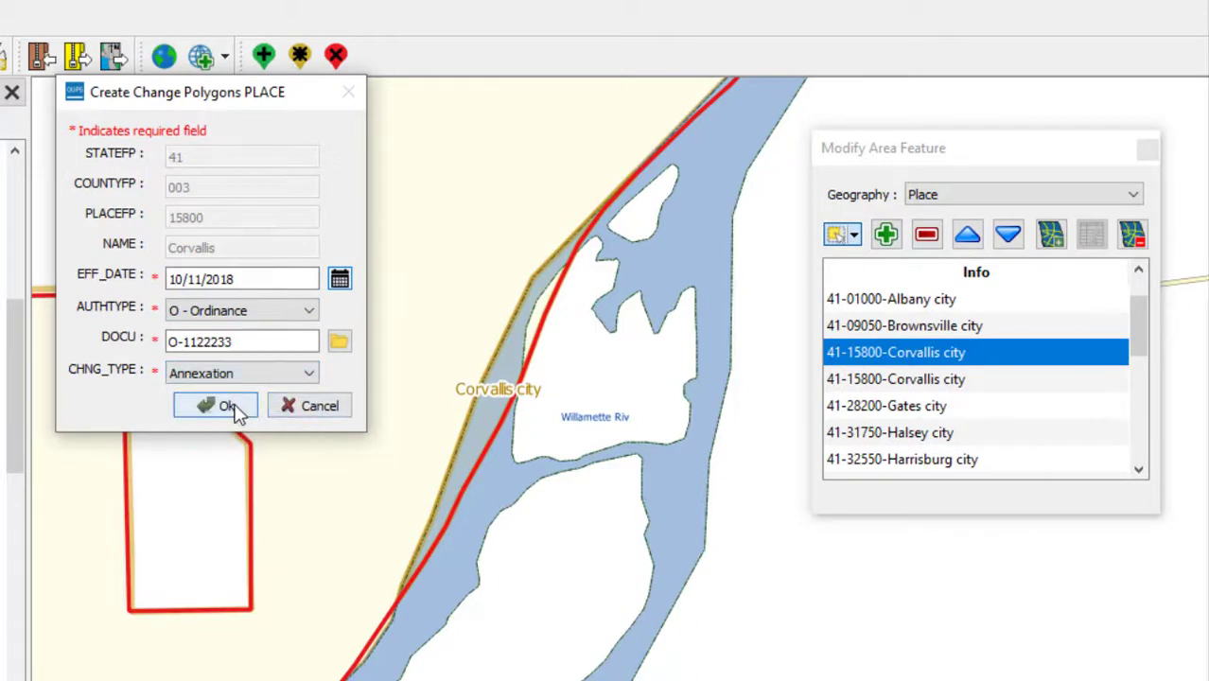
left_click(224, 406)
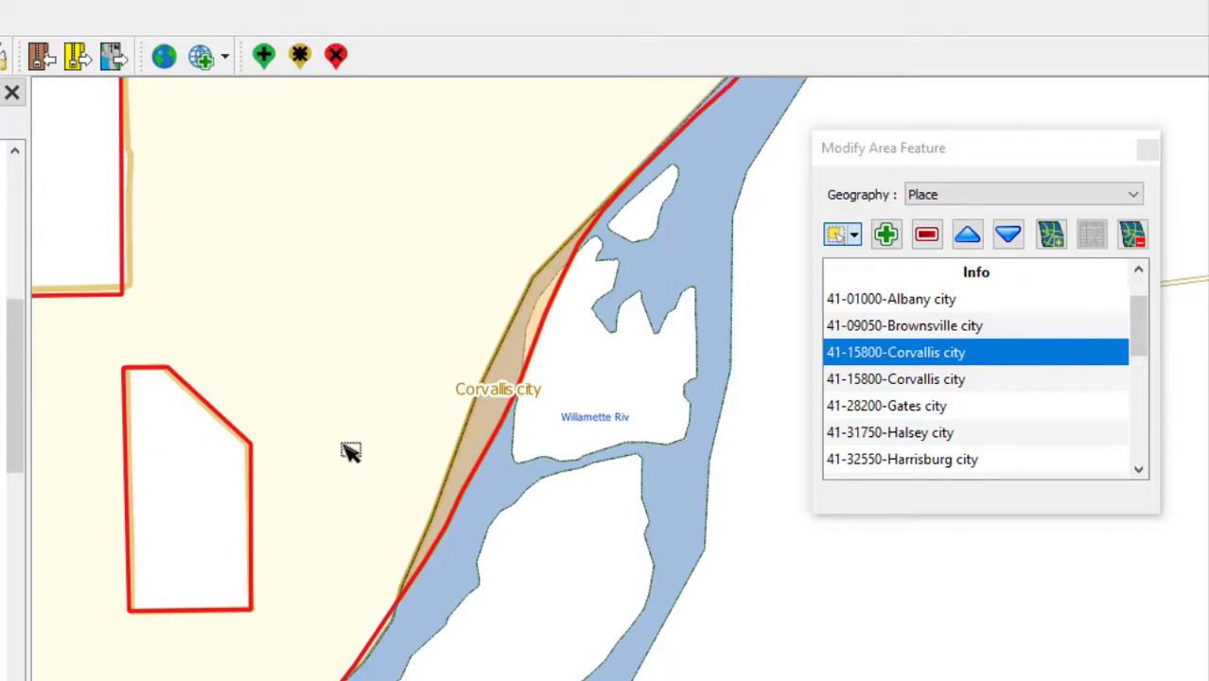